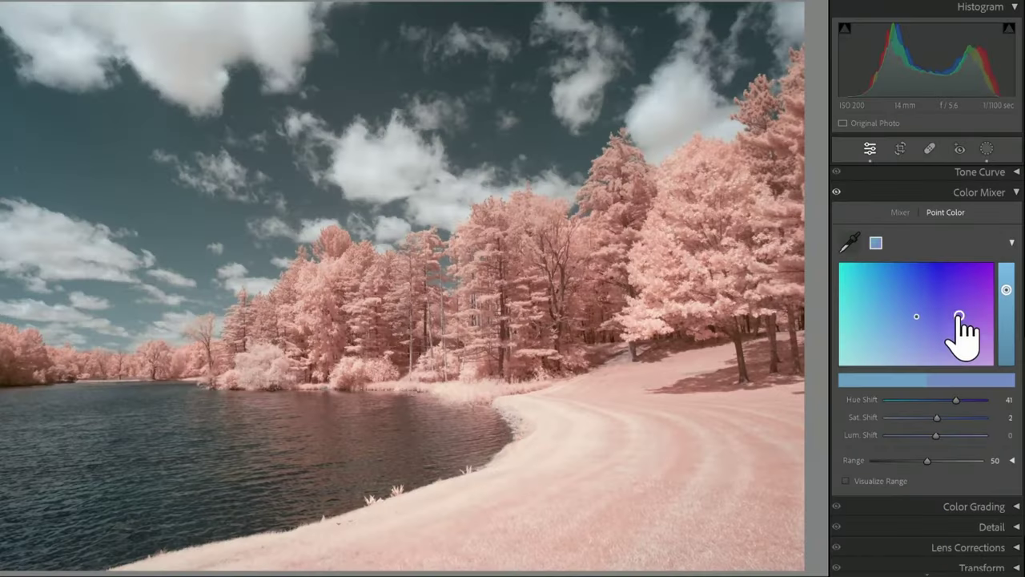
- Nudge the sampled colour's hue and tone in the Color Mixer's colour field
{"action": "left_click_drag", "start_coordinate": [958, 332], "coordinate": [963, 314]}
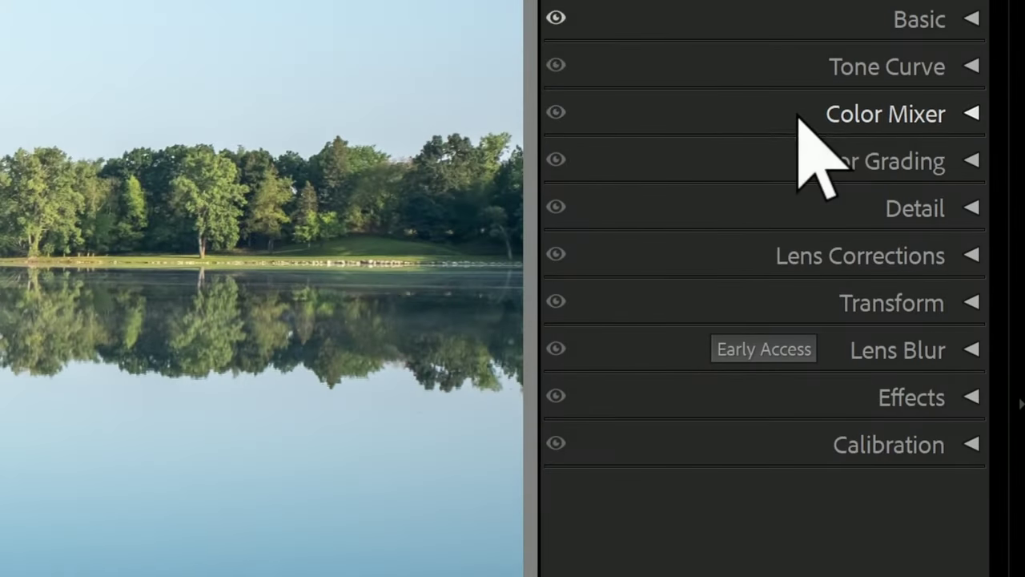
- Expand the Color Mixer panel and switch it from Mixer to Point Color mode
{"action": "left_click", "coordinate": [799, 120]}
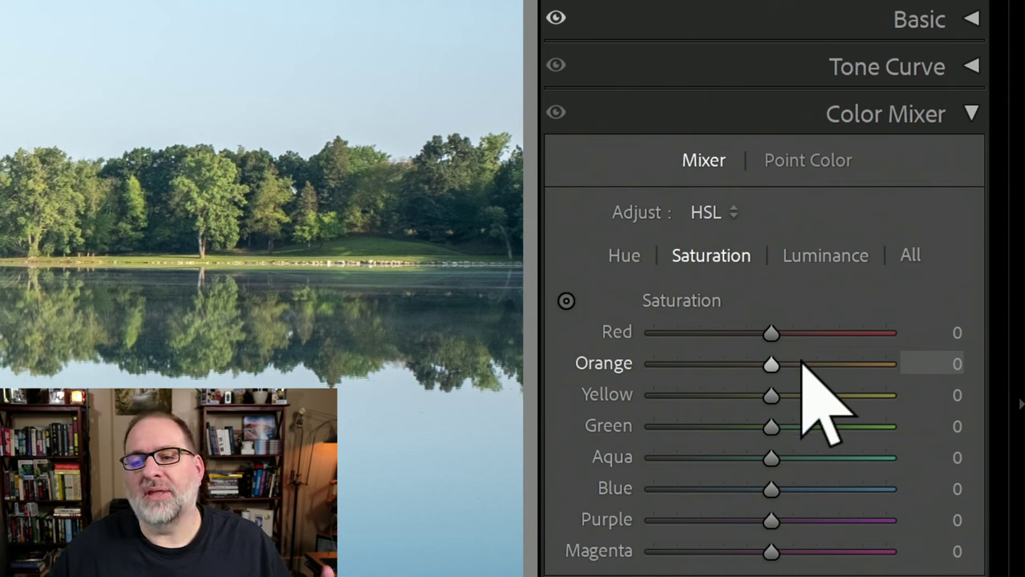
{"action": "left_click", "coordinate": [818, 165]}
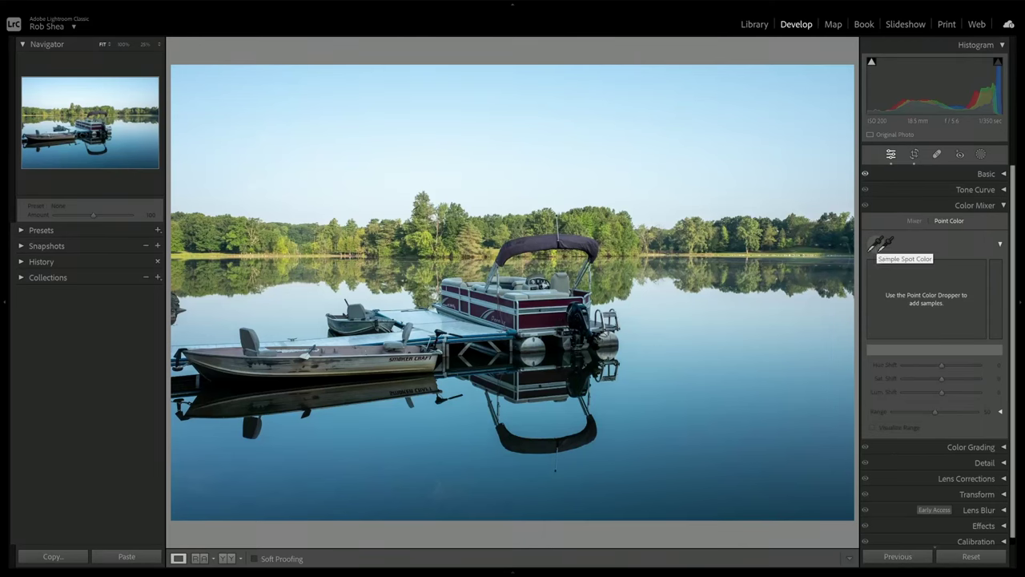
- Pick up the Point Color eyedropper to sample the blue water colour
{"action": "left_click", "coordinate": [877, 244]}
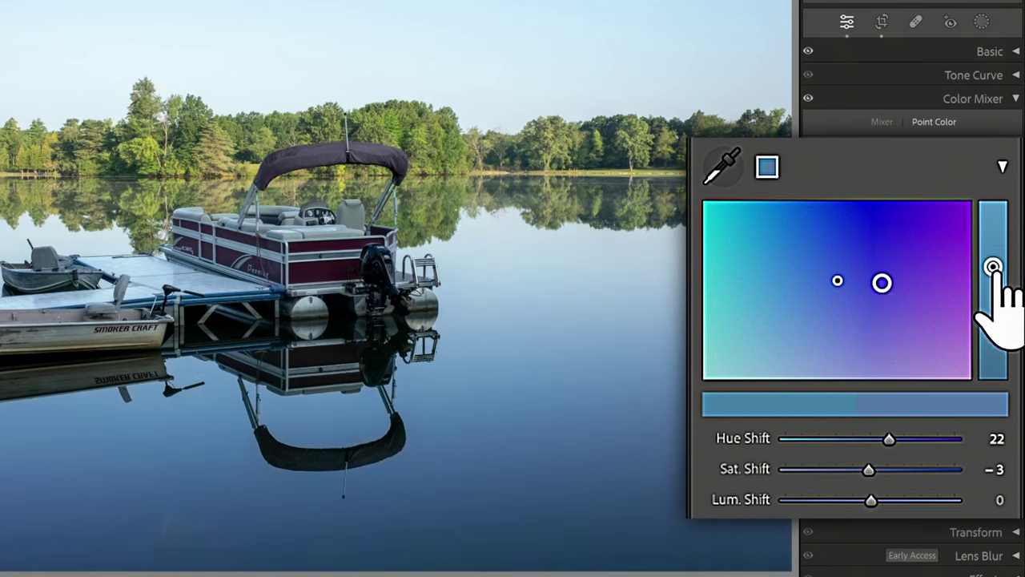
- Darken the sampled water colour to a Lum. Shift of −16
{"action": "left_click_drag", "start_coordinate": [994, 270], "coordinate": [994, 239]}
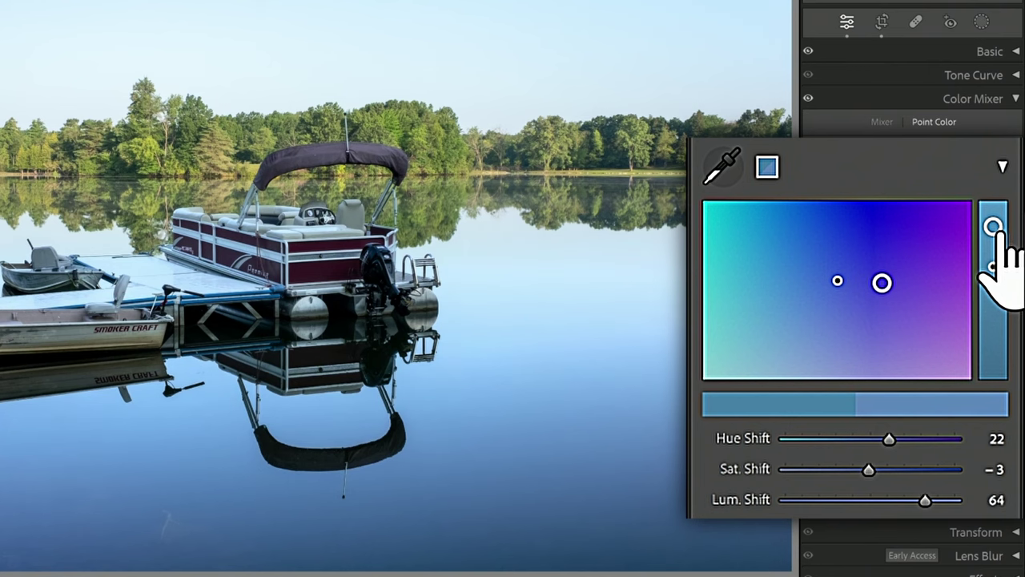
{"action": "left_click_drag", "start_coordinate": [994, 221], "coordinate": [993, 284]}
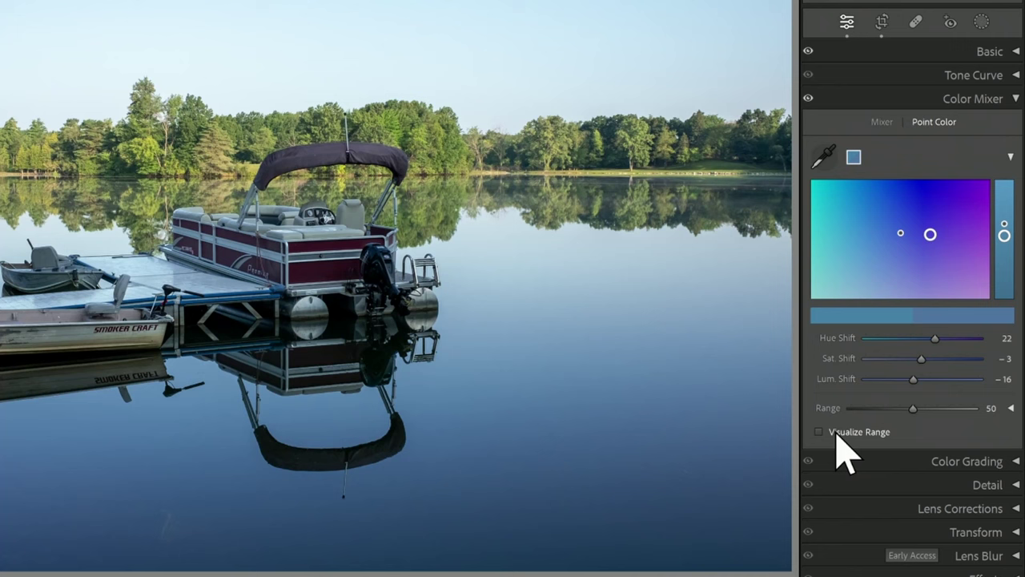
- Enable Visualize Range and shift the water to teal at Hue Shift −39, Sat. Shift −7
{"action": "left_click", "coordinate": [854, 436]}
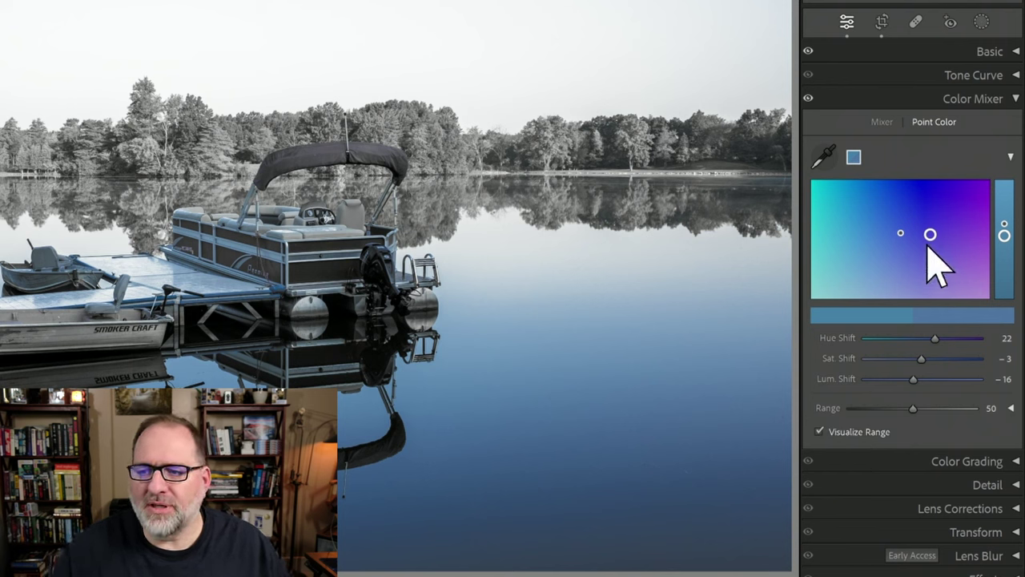
{"action": "left_click_drag", "start_coordinate": [932, 236], "coordinate": [854, 238]}
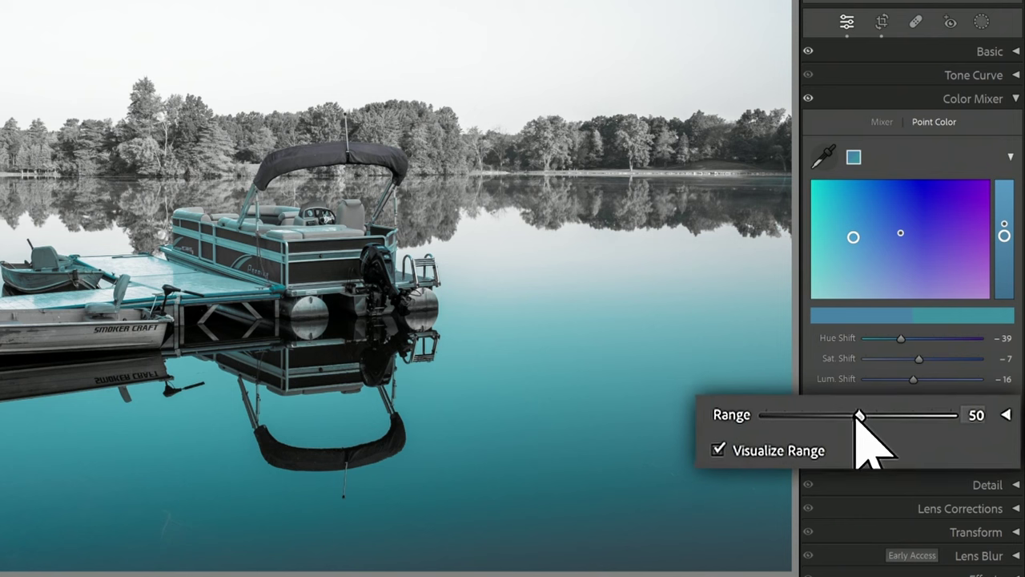
- Compare Range at 100 and 0, then settle the Point Color Range at 51
{"action": "left_click_drag", "start_coordinate": [857, 417], "coordinate": [986, 415]}
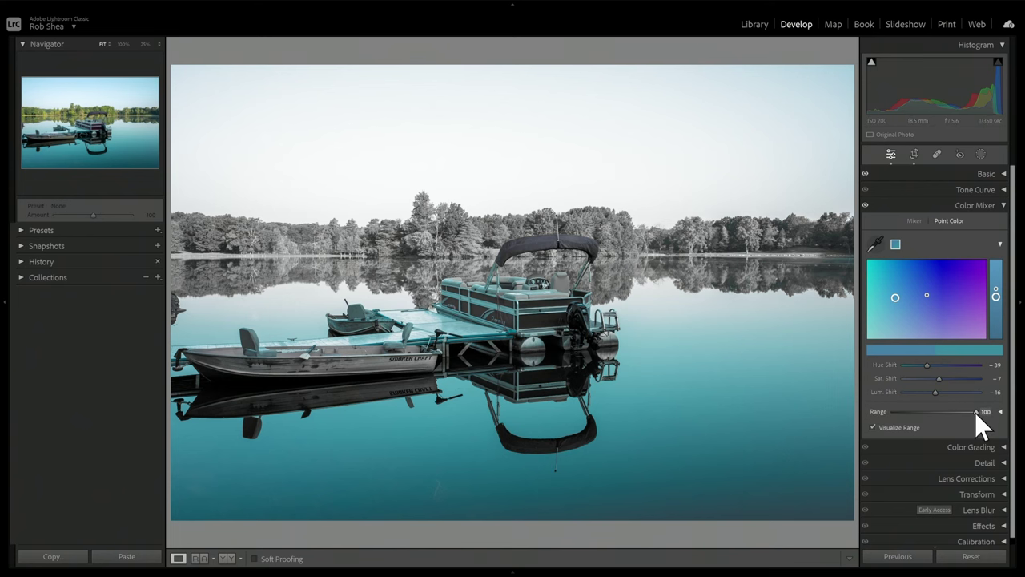
{"action": "left_click_drag", "start_coordinate": [975, 409], "coordinate": [894, 413]}
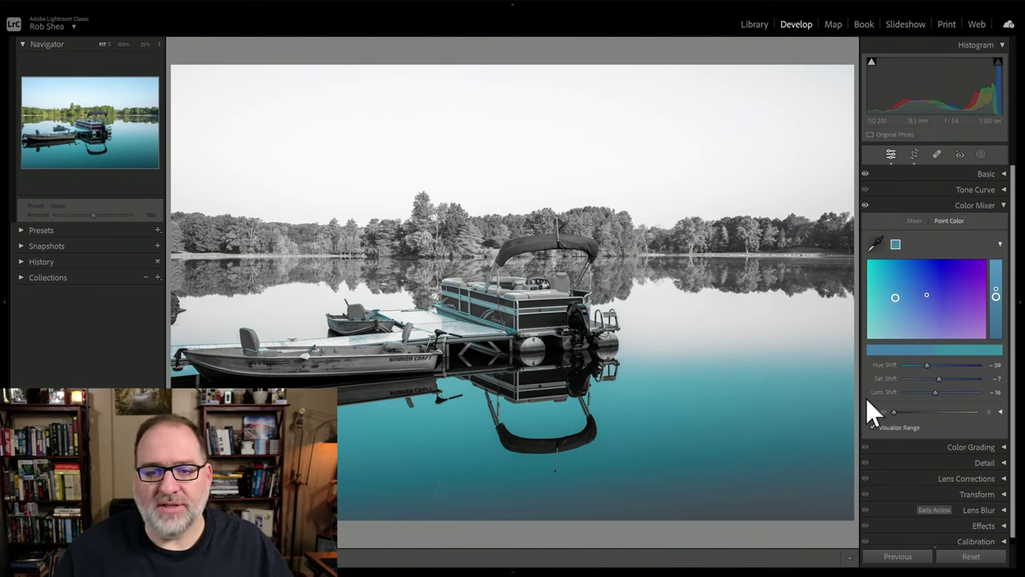
{"action": "left_click_drag", "start_coordinate": [894, 412], "coordinate": [936, 412]}
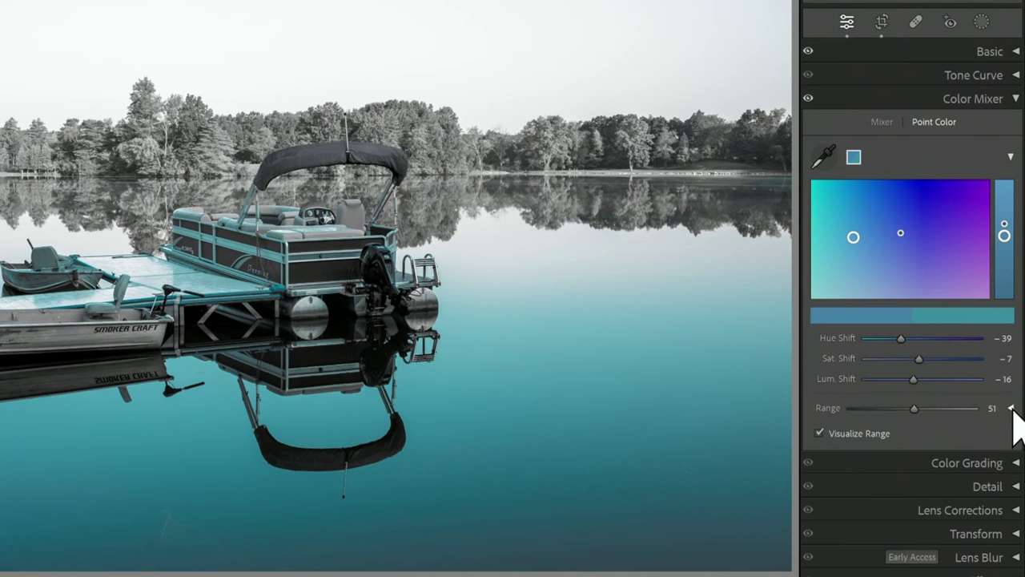
- Expand the Range controls to show Hue 33–67, Saturation 38–74 and Luminance 45–81
{"action": "left_click", "coordinate": [1011, 408]}
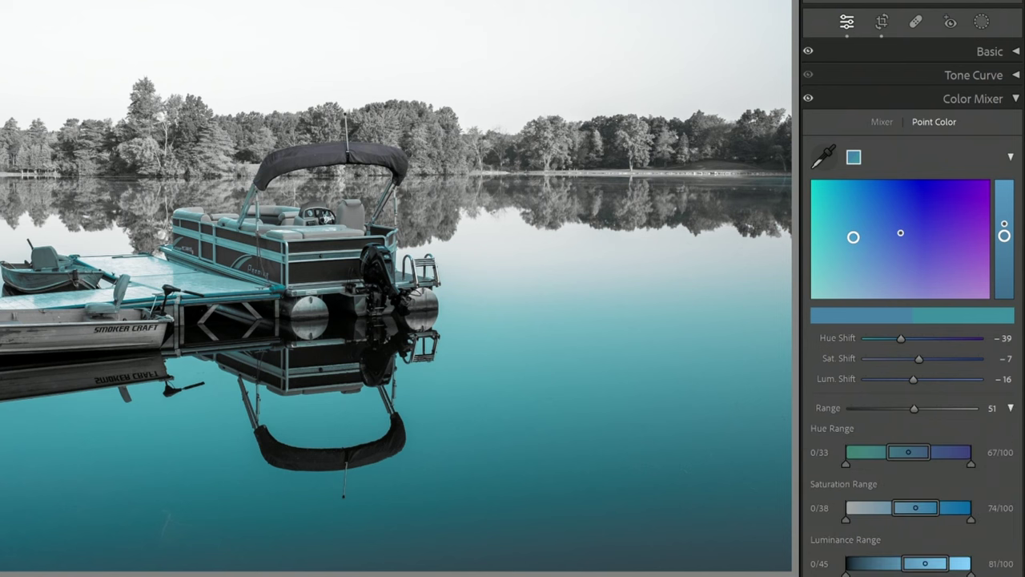
{"action": "scroll", "coordinate": [897, 408], "scroll_direction": "down", "scroll_amount": 2}
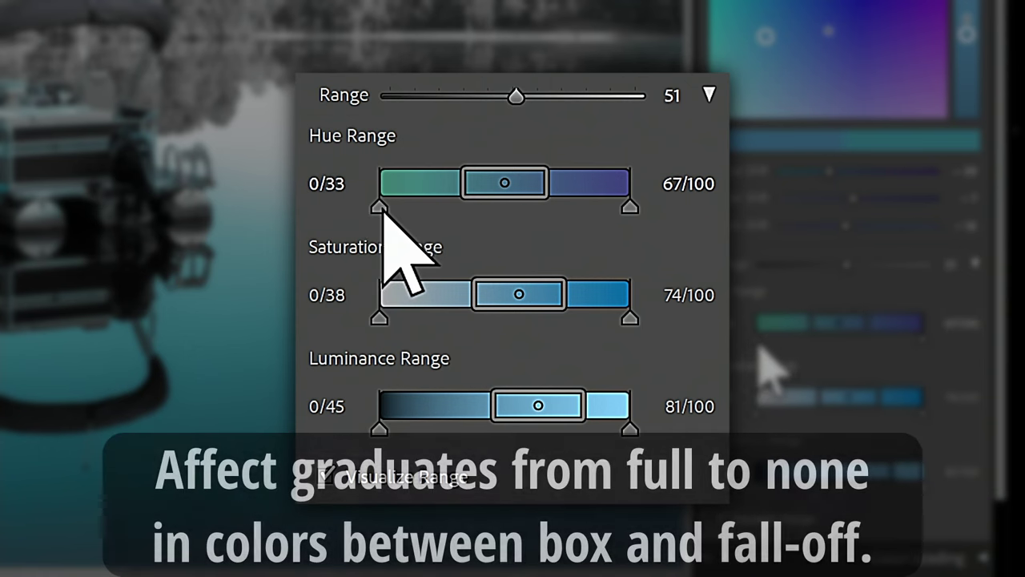
- Tighten the water's Hue Range by pulling its fall-off handles and core edges inward
{"action": "left_click_drag", "start_coordinate": [384, 213], "coordinate": [421, 214]}
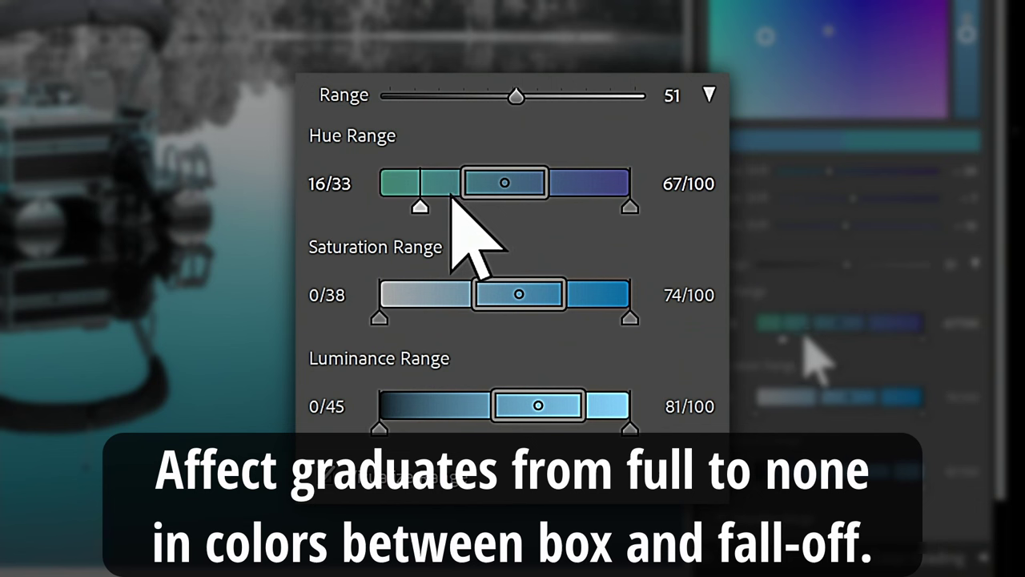
{"action": "left_click_drag", "start_coordinate": [421, 205], "coordinate": [396, 207]}
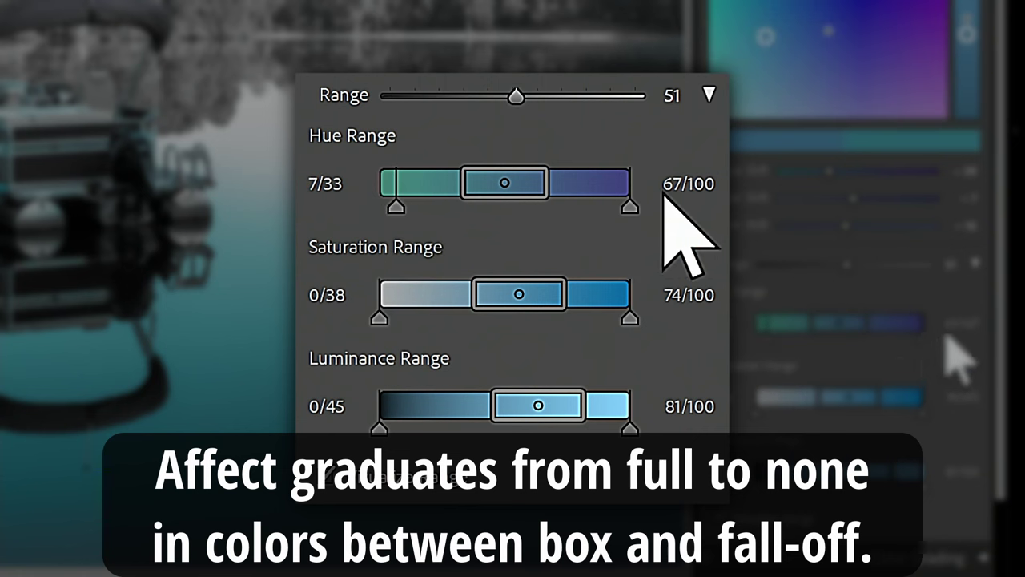
{"action": "left_click_drag", "start_coordinate": [628, 206], "coordinate": [574, 206]}
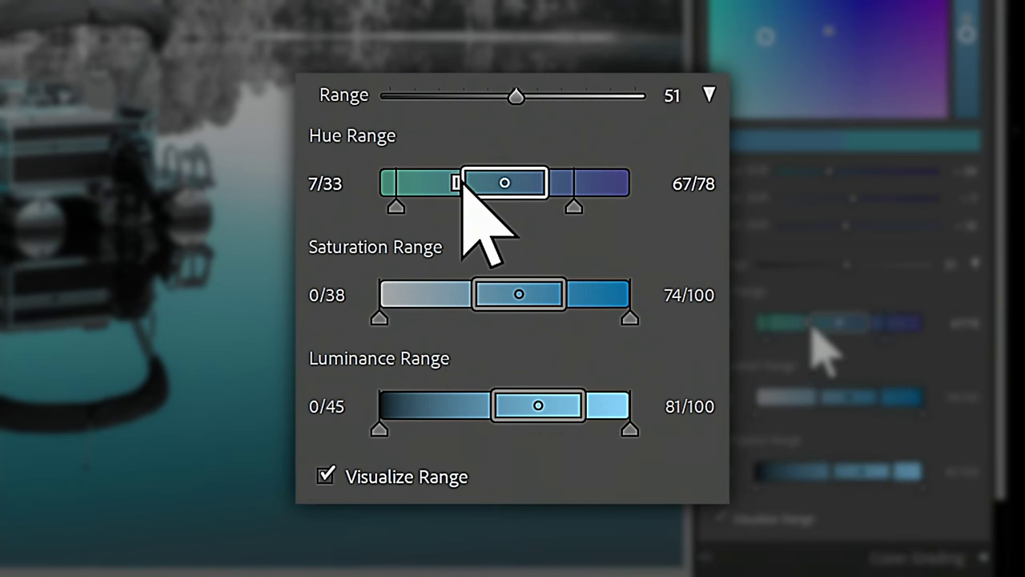
{"action": "left_click_drag", "start_coordinate": [460, 185], "coordinate": [475, 184]}
{"action": "left_click_drag", "start_coordinate": [560, 193], "coordinate": [532, 186]}
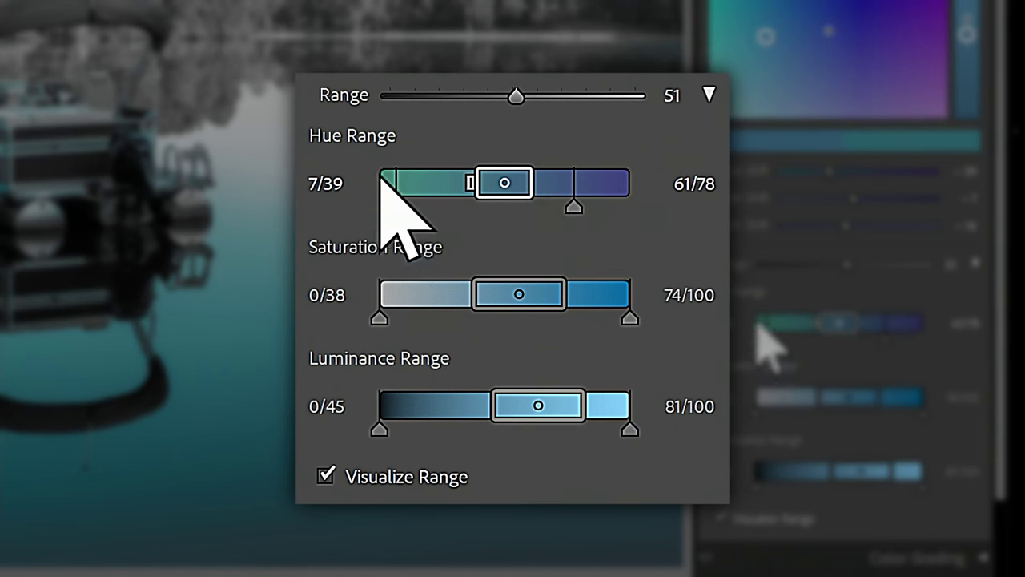
{"action": "left_click_drag", "start_coordinate": [392, 210], "coordinate": [442, 211]}
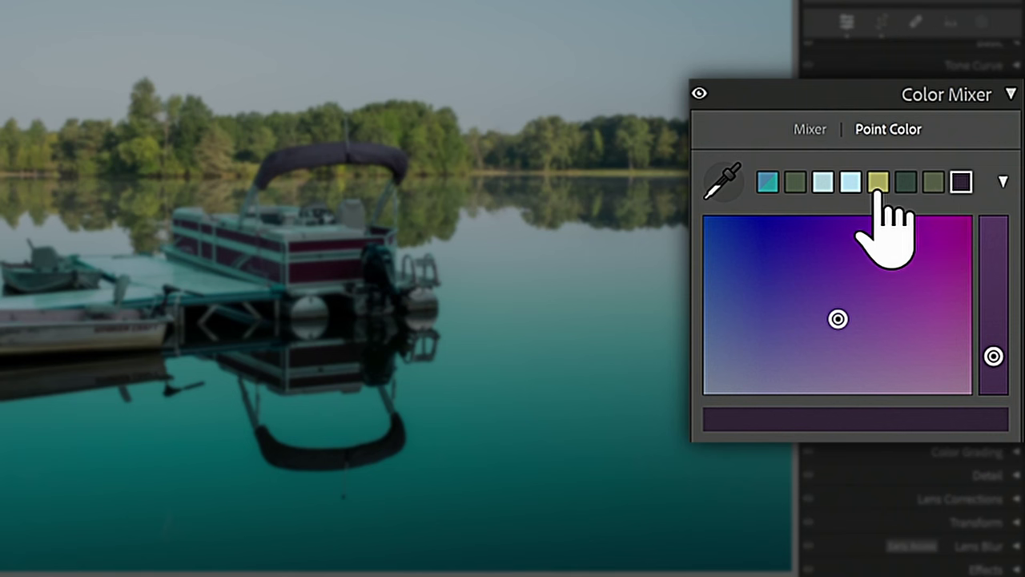
- Delete All Swatches from the Point Color swatch context menu
{"action": "right_click", "coordinate": [849, 189]}
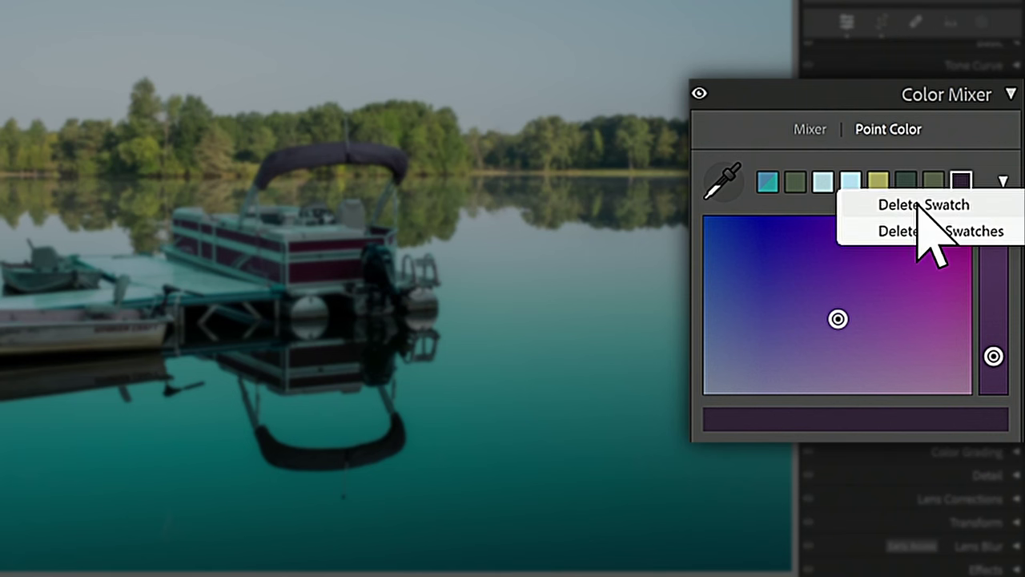
{"action": "left_click", "coordinate": [984, 234]}
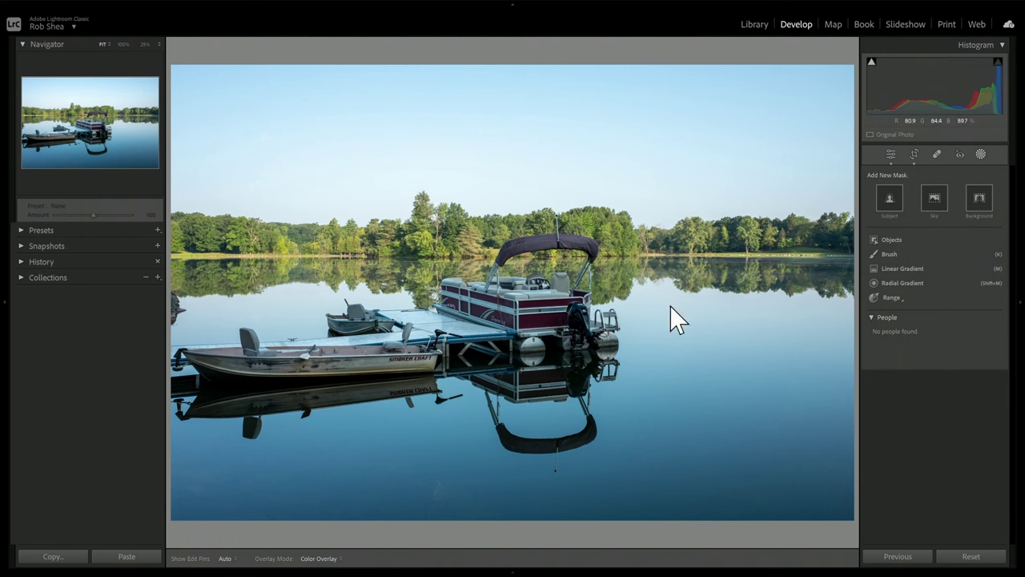
{"action": "left_click", "coordinate": [903, 269]}
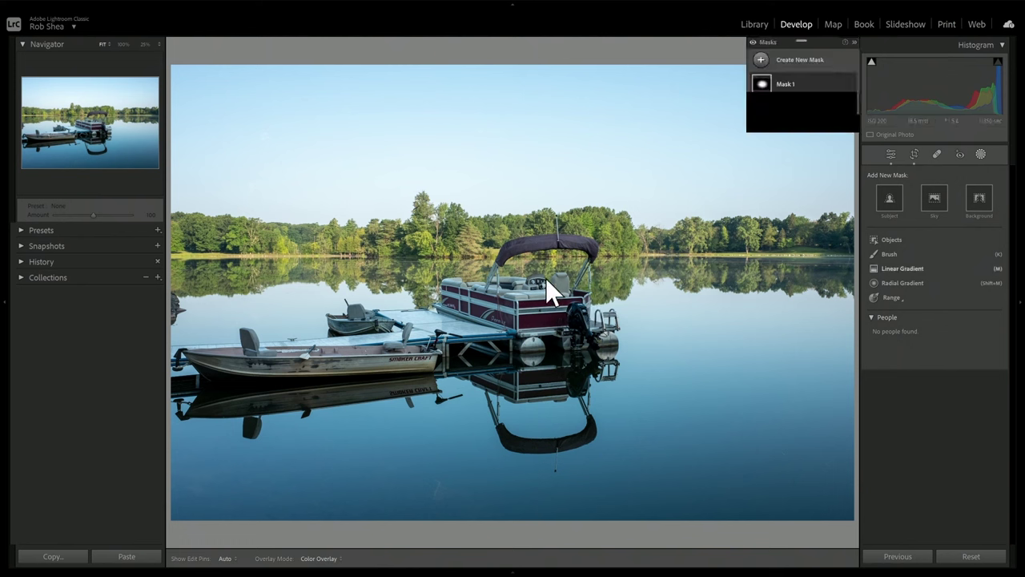
{"action": "left_click_drag", "start_coordinate": [528, 291], "coordinate": [529, 227]}
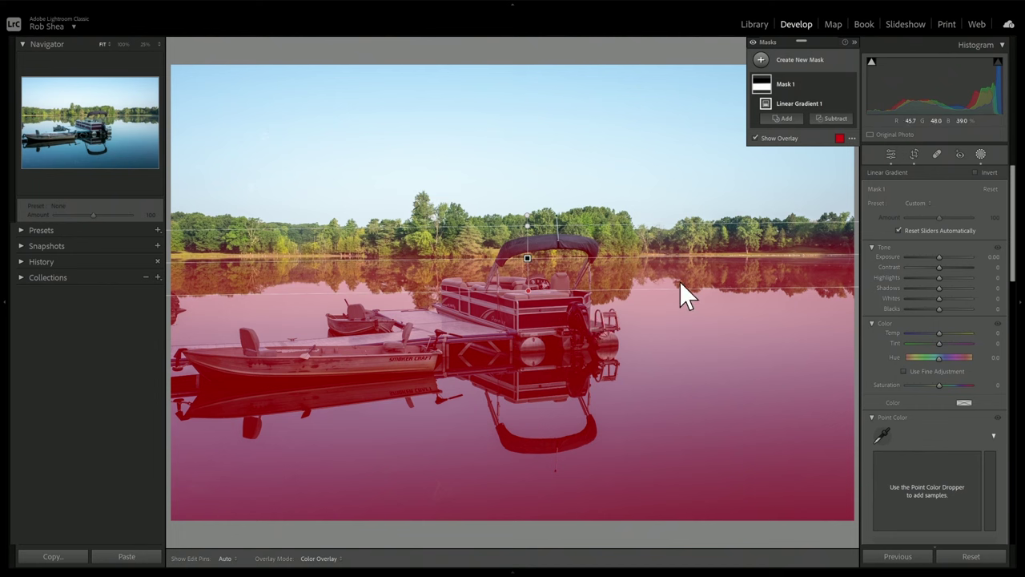
- In Mask 1, sample the lake water and set Hue Shift 100, Sat. Shift −3, turning it purple
{"action": "left_click_drag", "start_coordinate": [1012, 256], "coordinate": [1015, 306]}
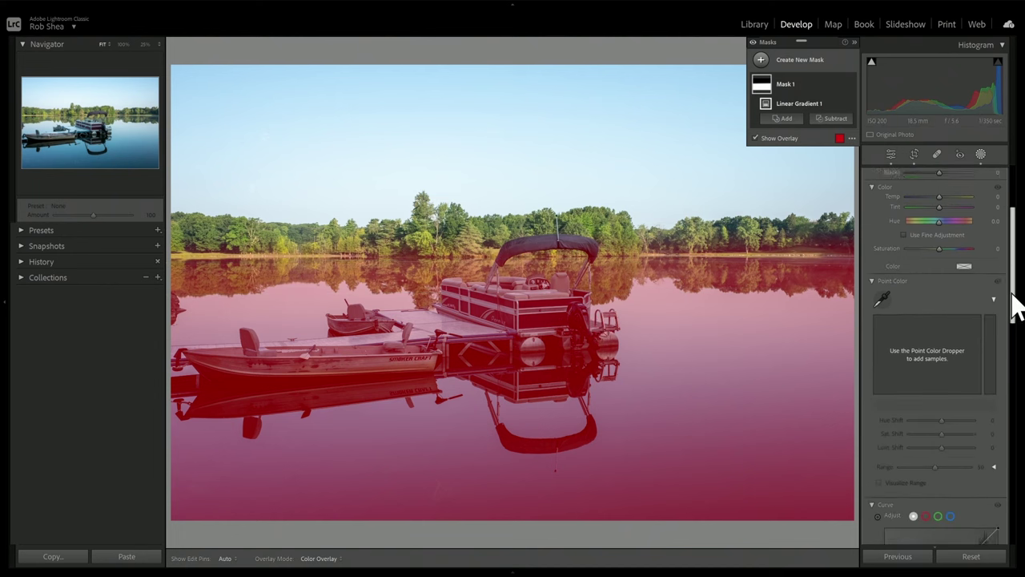
{"action": "scroll", "coordinate": [961, 281], "scroll_direction": "down", "scroll_amount": 2}
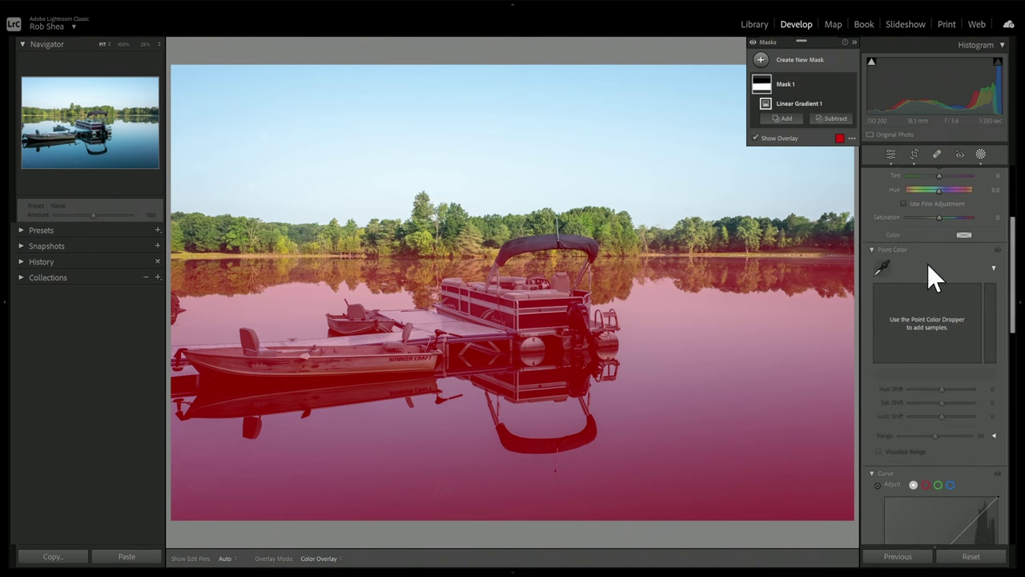
{"action": "left_click", "coordinate": [883, 265]}
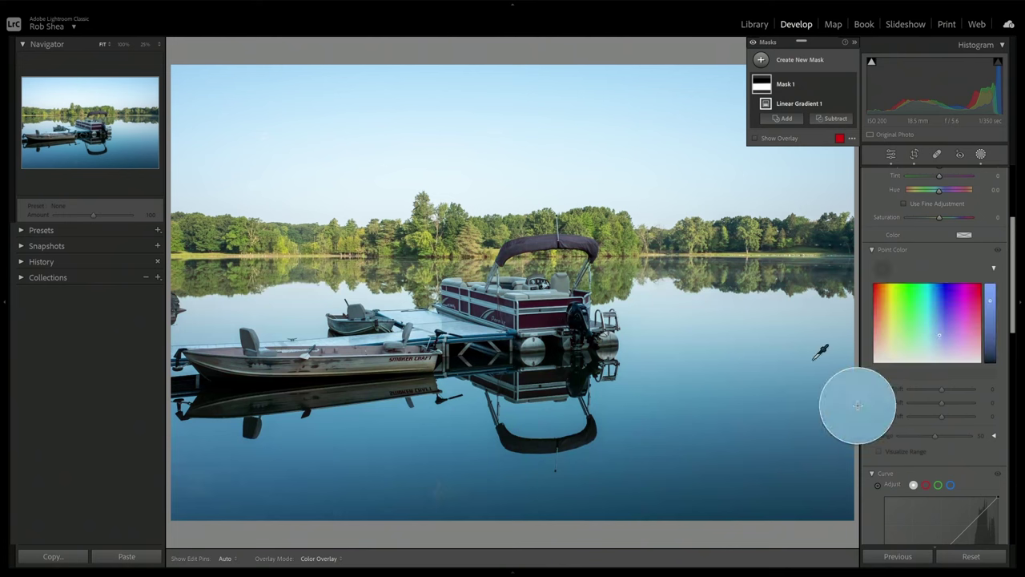
{"action": "left_click", "coordinate": [664, 422]}
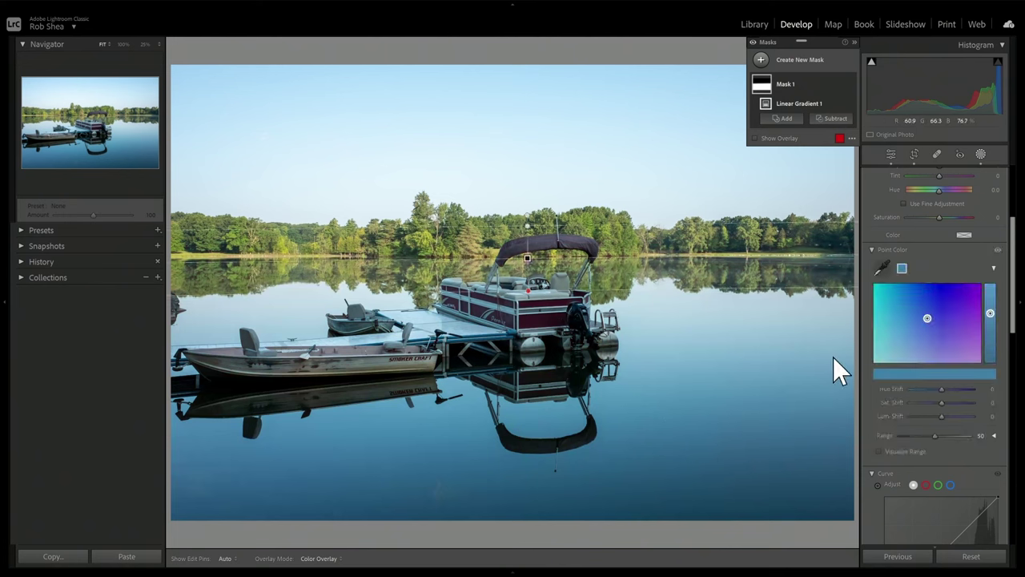
{"action": "left_click_drag", "start_coordinate": [931, 331], "coordinate": [931, 329]}
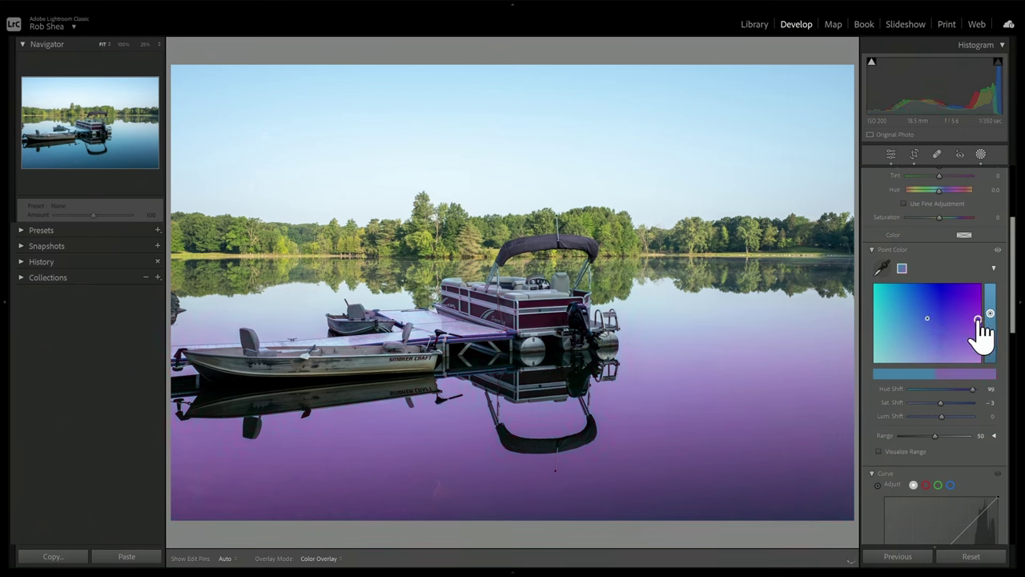
{"action": "left_click_drag", "start_coordinate": [978, 320], "coordinate": [978, 319]}
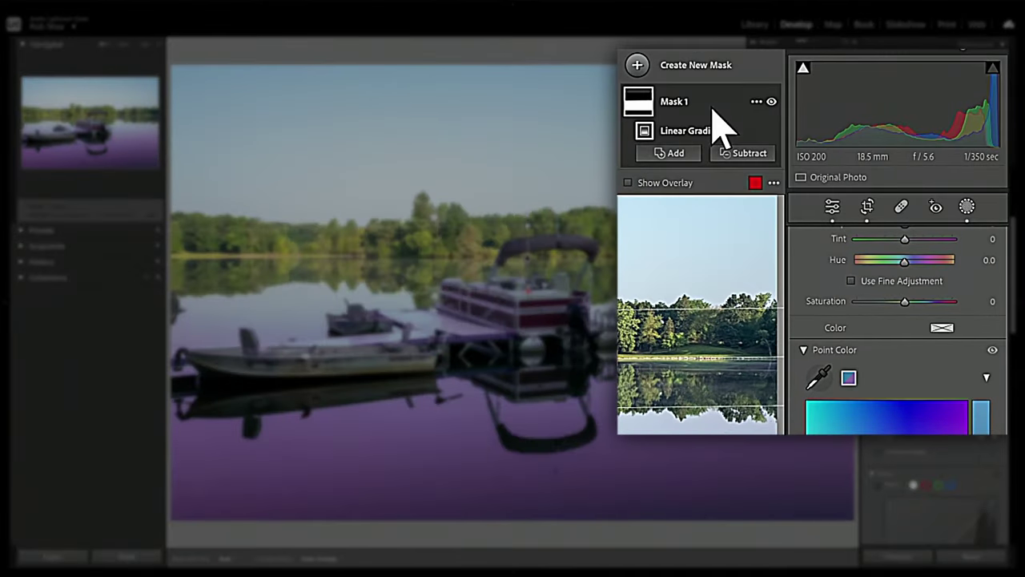
- Subtract an Object selection covering the boats and their reflections from Mask 1, checking it with the overlay
{"action": "left_click", "coordinate": [748, 154]}
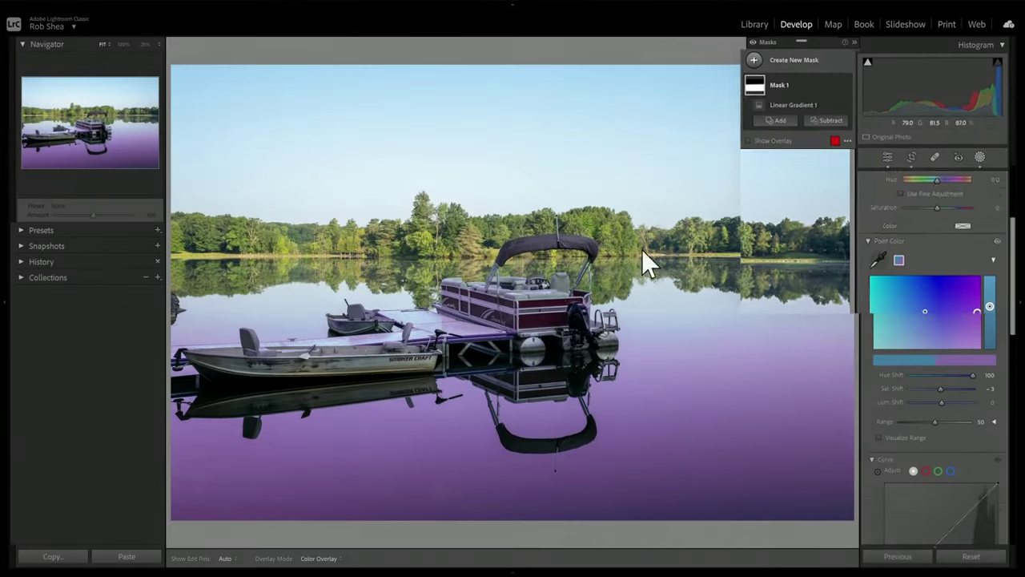
{"action": "mouse_move", "coordinate": [533, 316]}
{"action": "left_mouse_down"}
{"action": "mouse_move", "coordinate": [499, 300]}
{"action": "mouse_move", "coordinate": [455, 302]}
{"action": "mouse_move", "coordinate": [429, 321]}
{"action": "mouse_move", "coordinate": [345, 324]}
{"action": "mouse_move", "coordinate": [342, 354]}
{"action": "mouse_move", "coordinate": [180, 367]}
{"action": "mouse_move", "coordinate": [204, 407]}
{"action": "mouse_move", "coordinate": [246, 420]}
{"action": "mouse_move", "coordinate": [414, 393]}
{"action": "mouse_move", "coordinate": [431, 375]}
{"action": "mouse_move", "coordinate": [233, 386]}
{"action": "left_mouse_up"}
{"action": "mouse_move", "coordinate": [359, 357]}
{"action": "left_mouse_down"}
{"action": "mouse_move", "coordinate": [276, 357]}
{"action": "mouse_move", "coordinate": [254, 344]}
{"action": "left_mouse_up"}
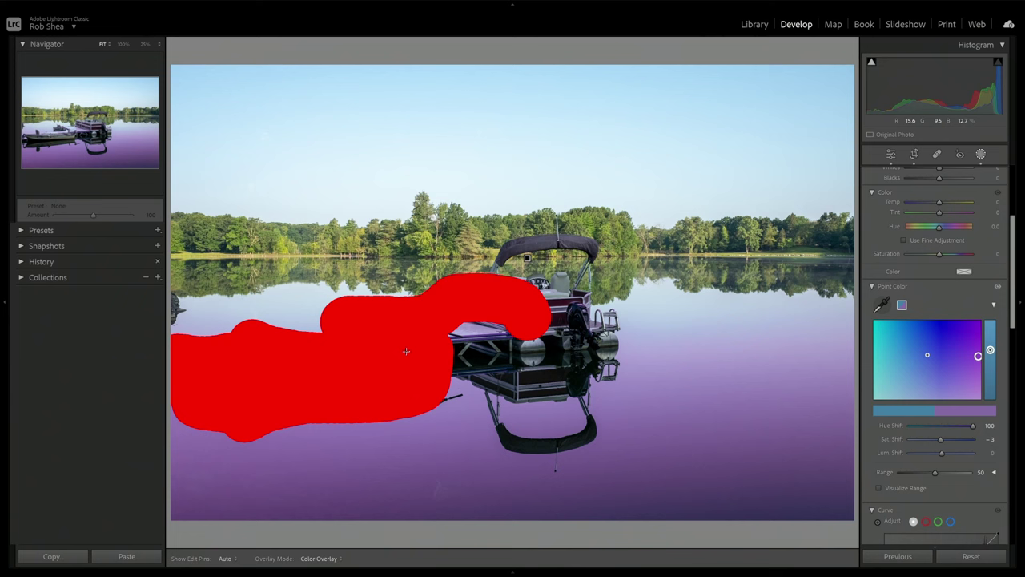
{"action": "mouse_move", "coordinate": [407, 351]}
{"action": "left_mouse_down"}
{"action": "mouse_move", "coordinate": [445, 350]}
{"action": "mouse_move", "coordinate": [441, 366]}
{"action": "mouse_move", "coordinate": [502, 365]}
{"action": "mouse_move", "coordinate": [499, 383]}
{"action": "mouse_move", "coordinate": [544, 388]}
{"action": "mouse_move", "coordinate": [600, 364]}
{"action": "mouse_move", "coordinate": [603, 347]}
{"action": "mouse_move", "coordinate": [580, 311]}
{"action": "mouse_move", "coordinate": [558, 304]}
{"action": "mouse_move", "coordinate": [516, 304]}
{"action": "mouse_move", "coordinate": [455, 325]}
{"action": "mouse_move", "coordinate": [552, 352]}
{"action": "left_mouse_up"}
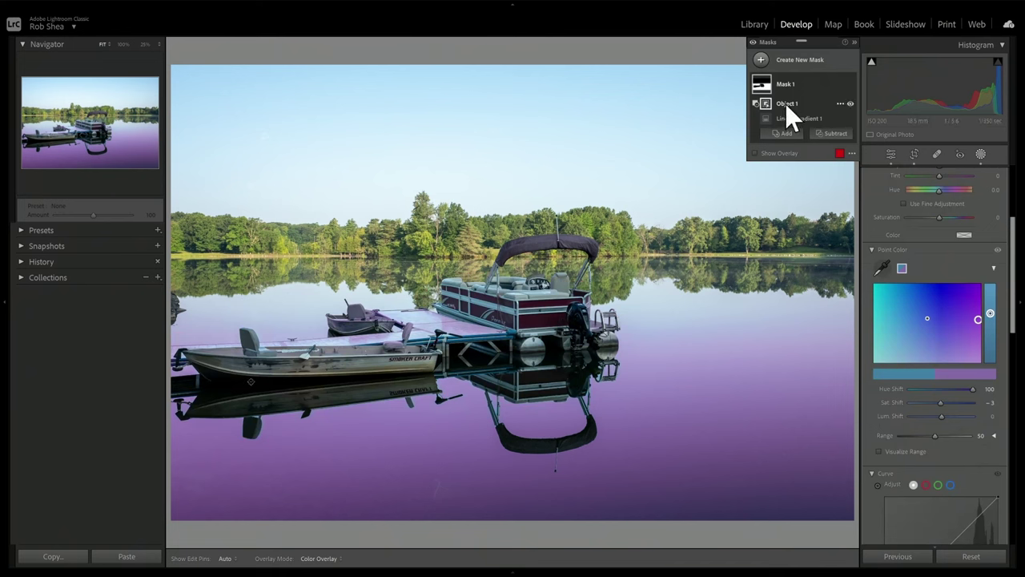
{"action": "left_click", "coordinate": [779, 154]}
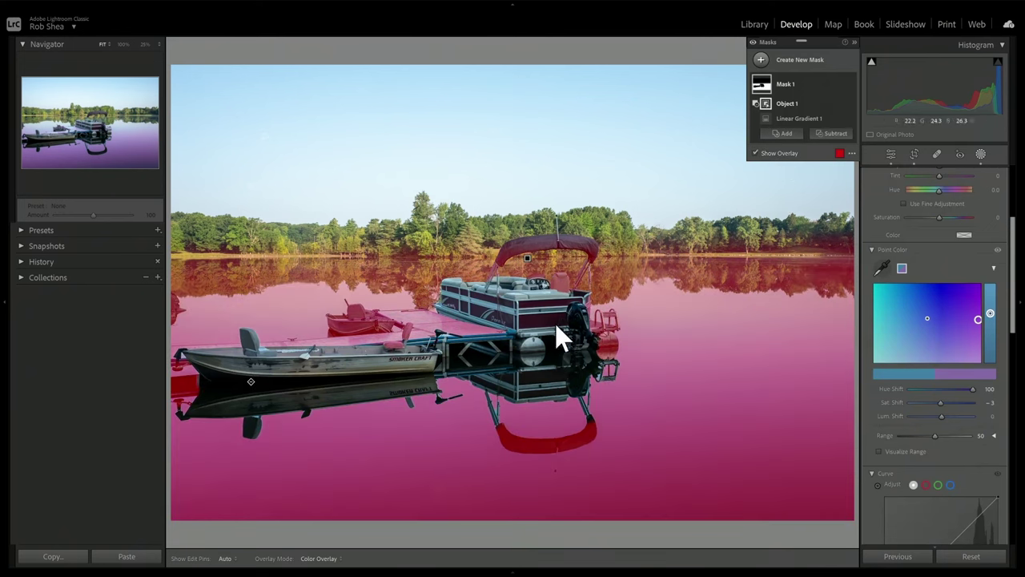
{"action": "left_click", "coordinate": [755, 153]}
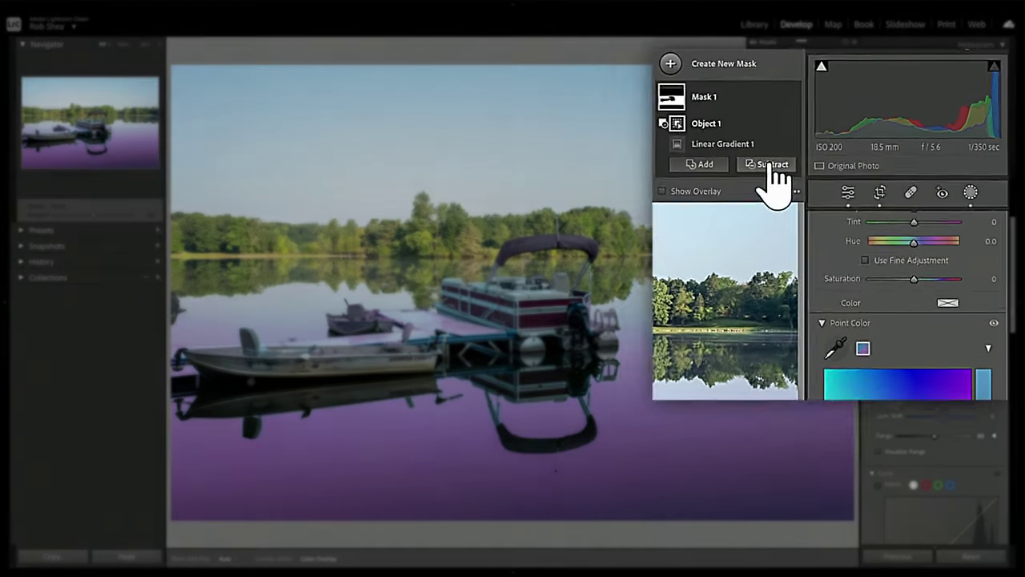
- Add a subtracting Brush component to Mask 1, toggling the mask pins and panel with H
{"action": "left_click", "coordinate": [831, 133]}
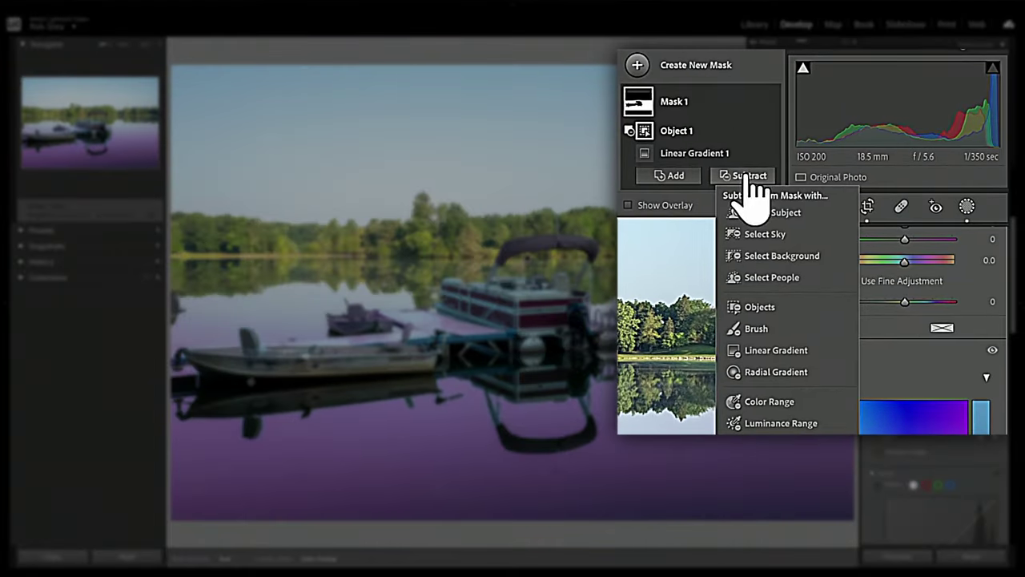
{"action": "left_click", "coordinate": [756, 329]}
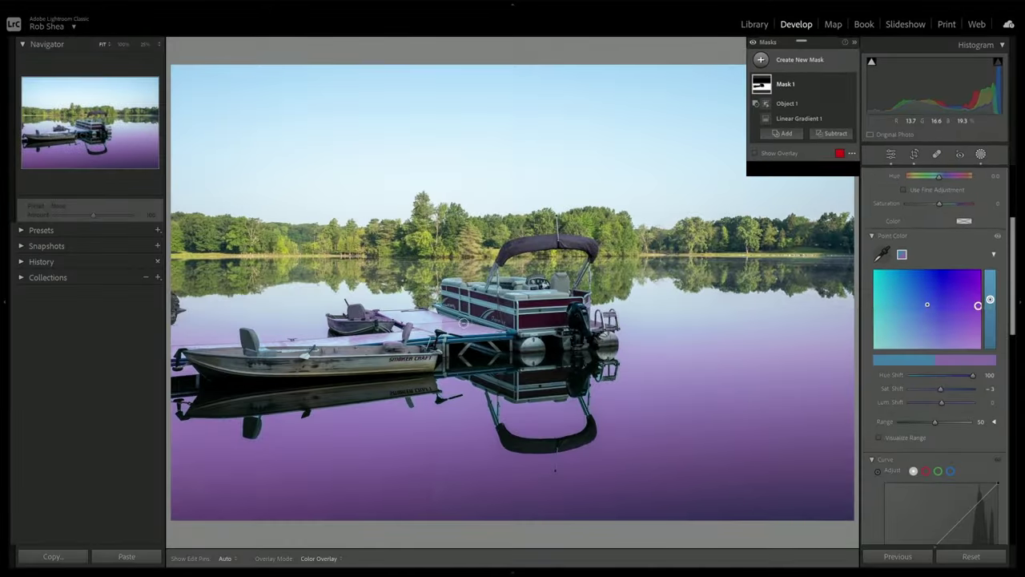
{"action": "key", "text": "h"}
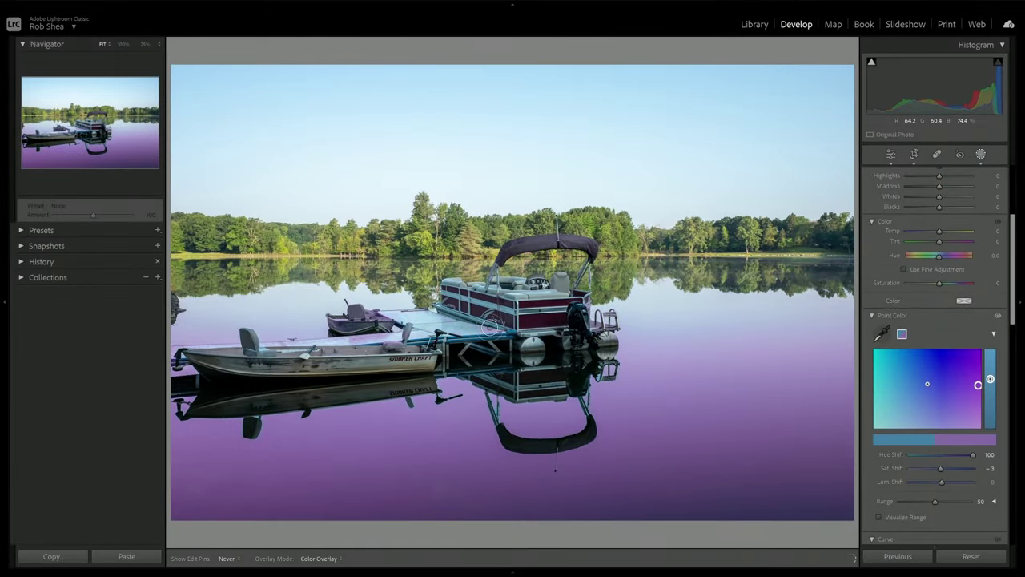
{"action": "key", "text": "h"}
{"action": "key", "text": "h"}
{"action": "key", "text": "h"}
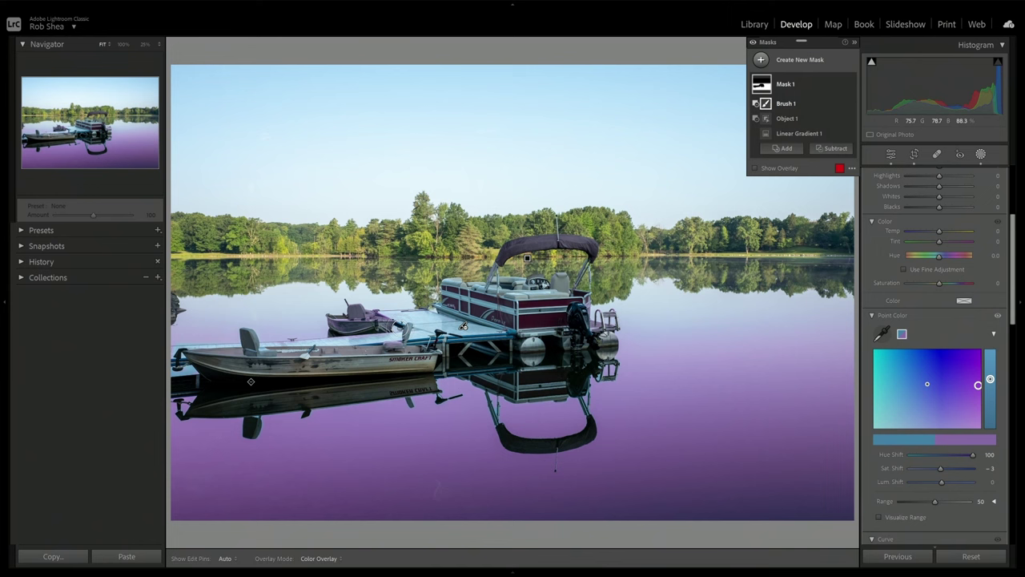
{"action": "key", "text": "h"}
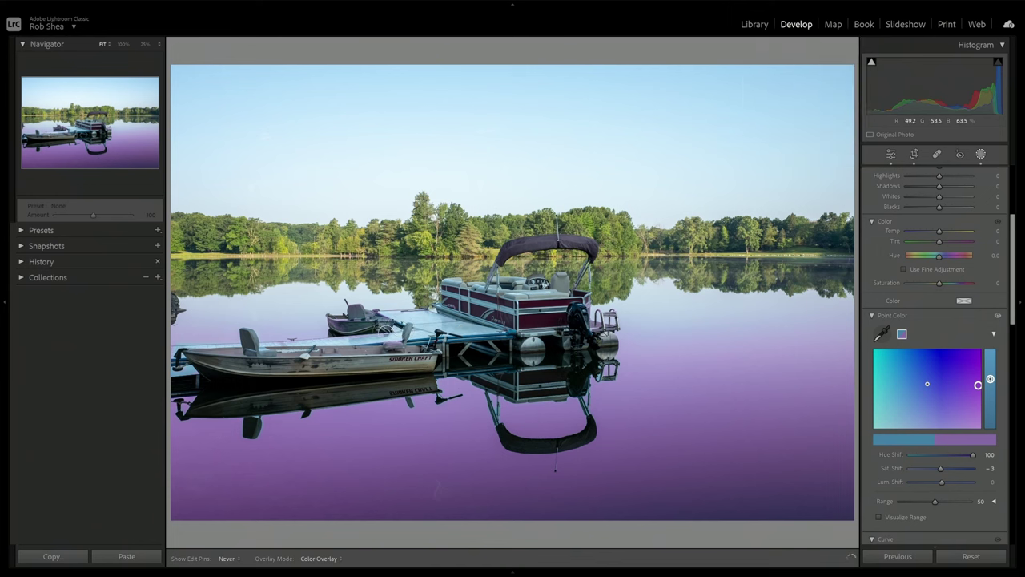
{"action": "key", "text": "h"}
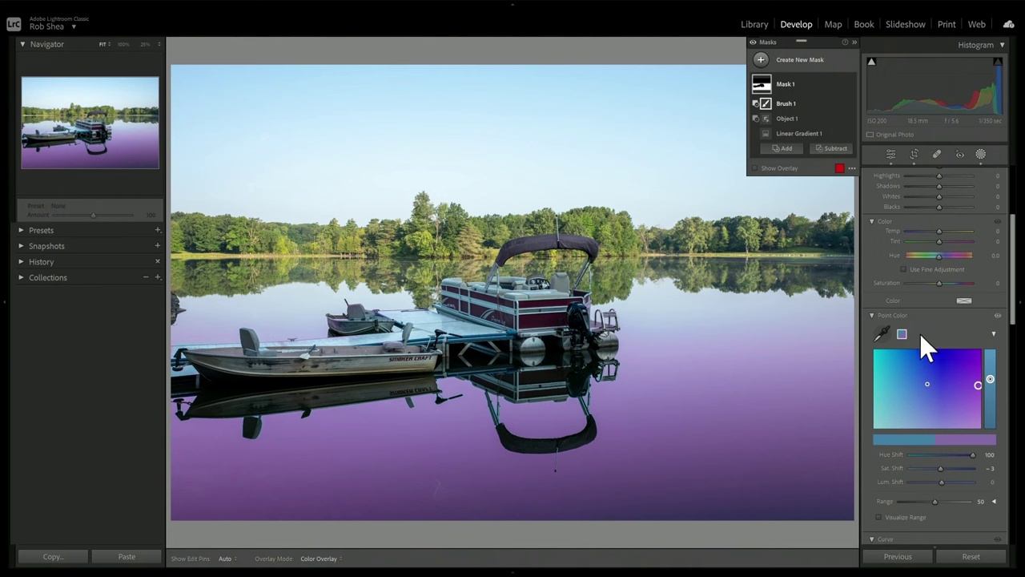
- View the unedited blue-water photo in Color Mixer's Point Color mode with no samples
{"action": "mouse_move", "coordinate": [901, 330]}
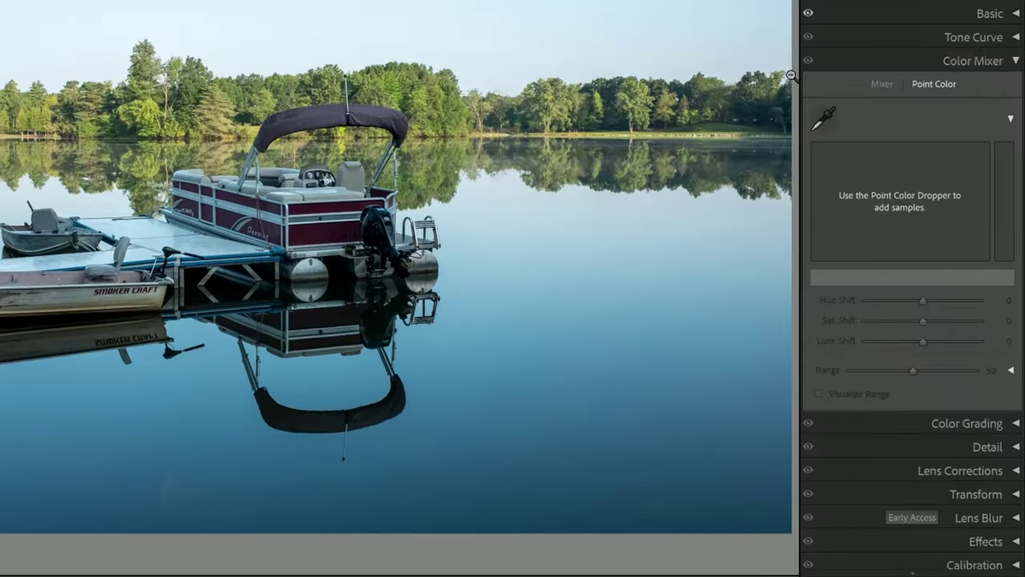
- Browse the Adobe Raw and Camera Matching profiles, then apply Artistic 07 at Amount 100
{"action": "left_click", "coordinate": [995, 18]}
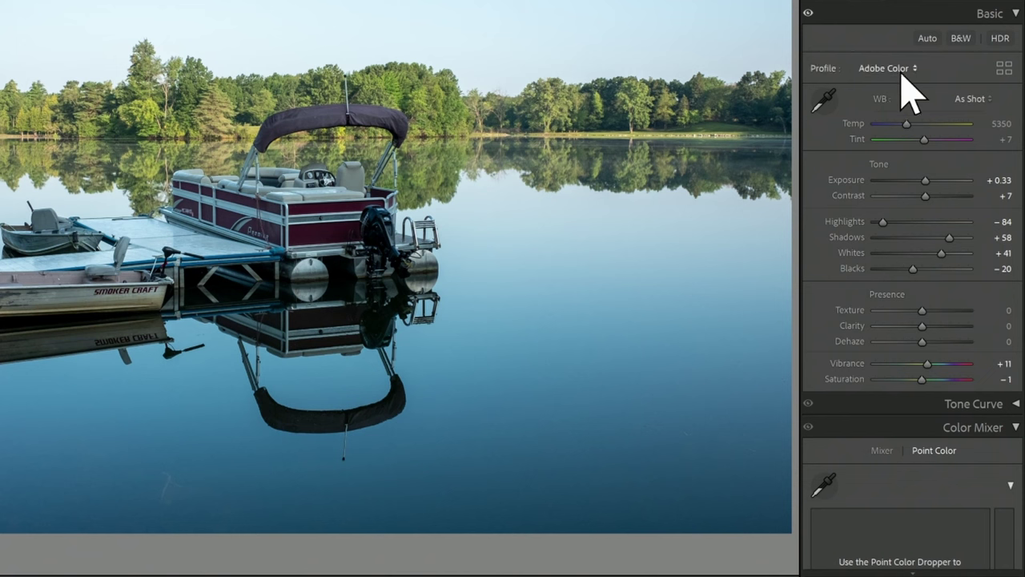
{"action": "left_click", "coordinate": [1004, 70]}
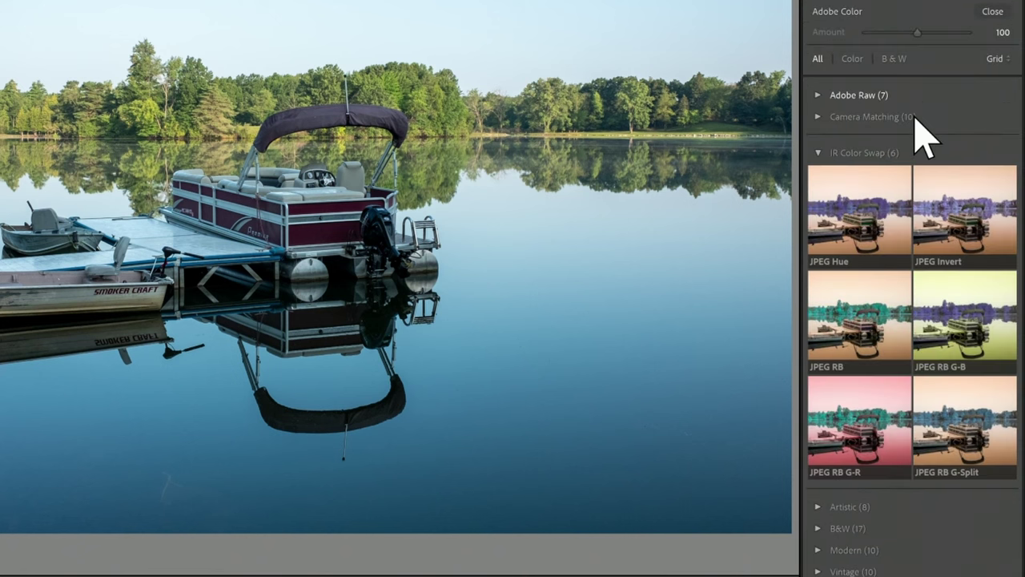
{"action": "left_click", "coordinate": [881, 152]}
{"action": "left_click", "coordinate": [876, 98]}
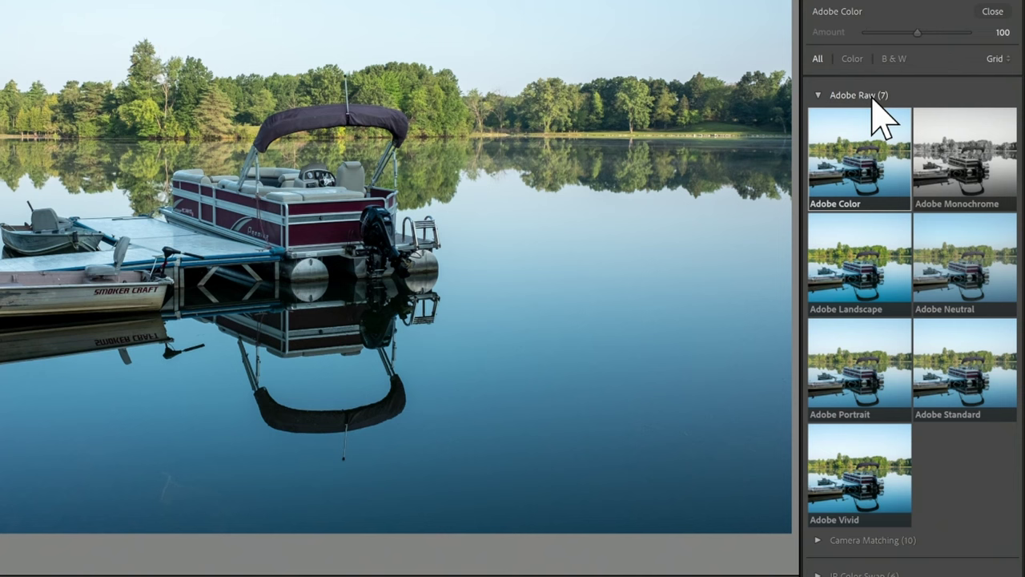
{"action": "left_click", "coordinate": [873, 96]}
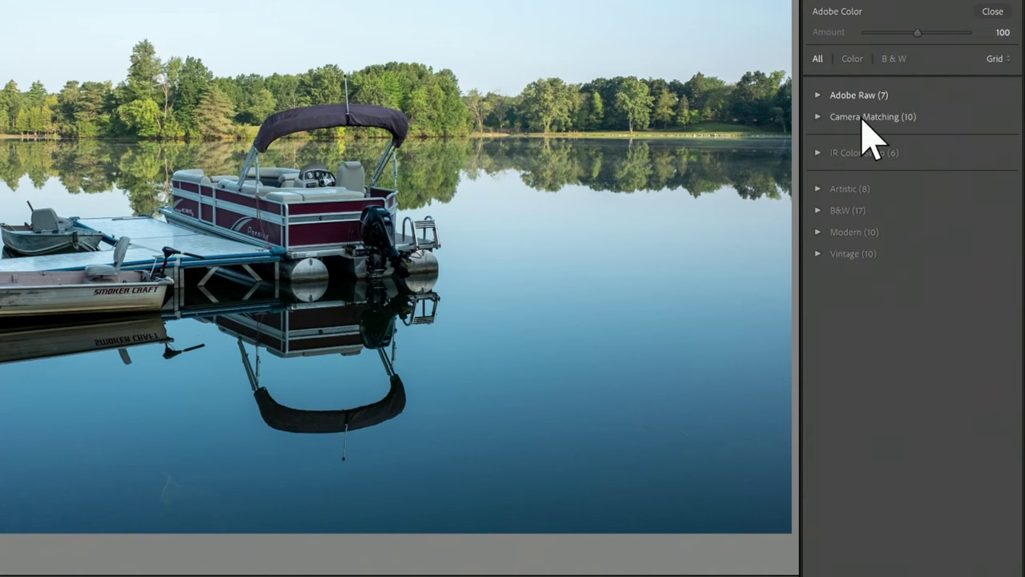
{"action": "left_click", "coordinate": [864, 117]}
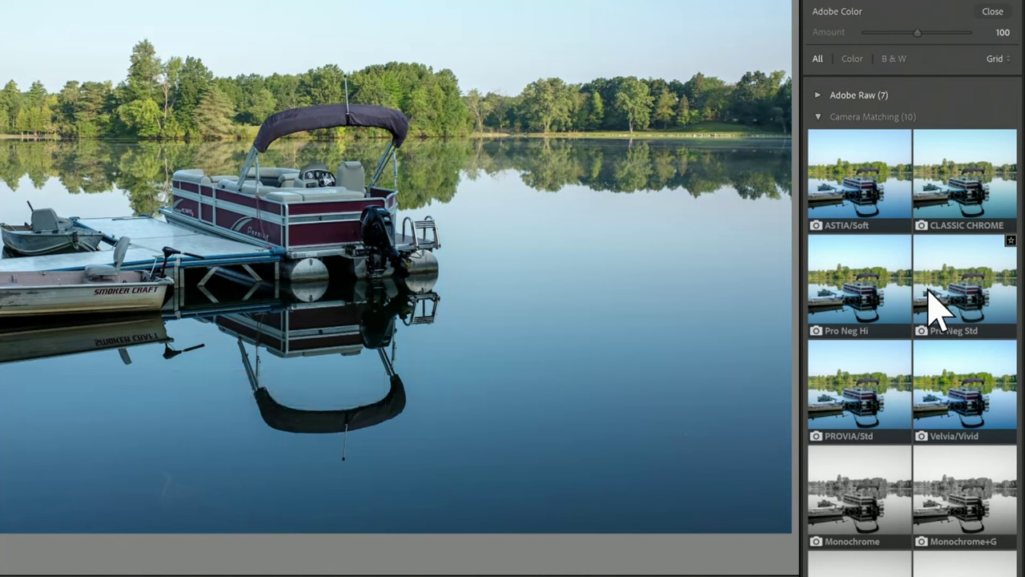
{"action": "left_click", "coordinate": [852, 121]}
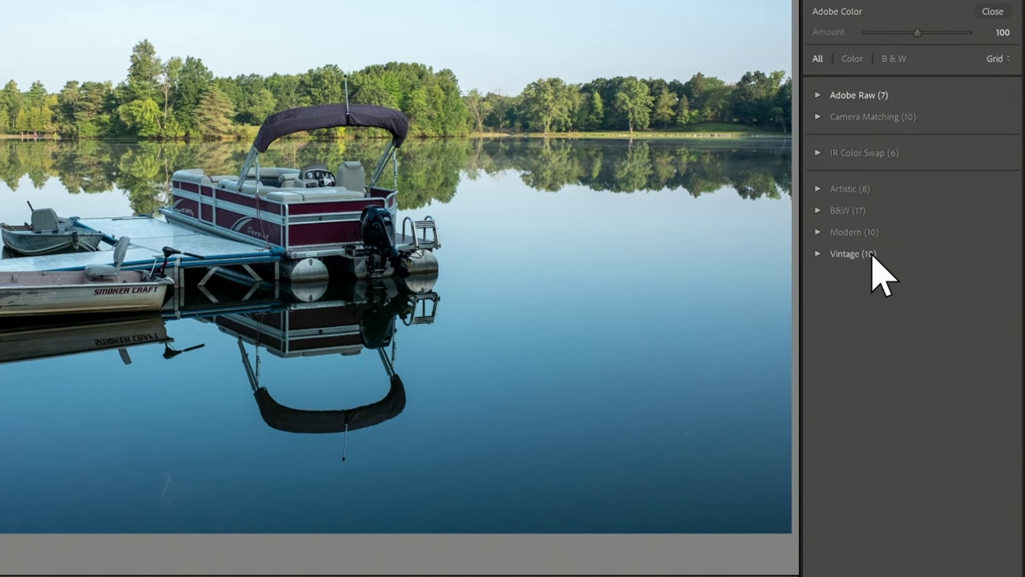
{"action": "left_click", "coordinate": [865, 192]}
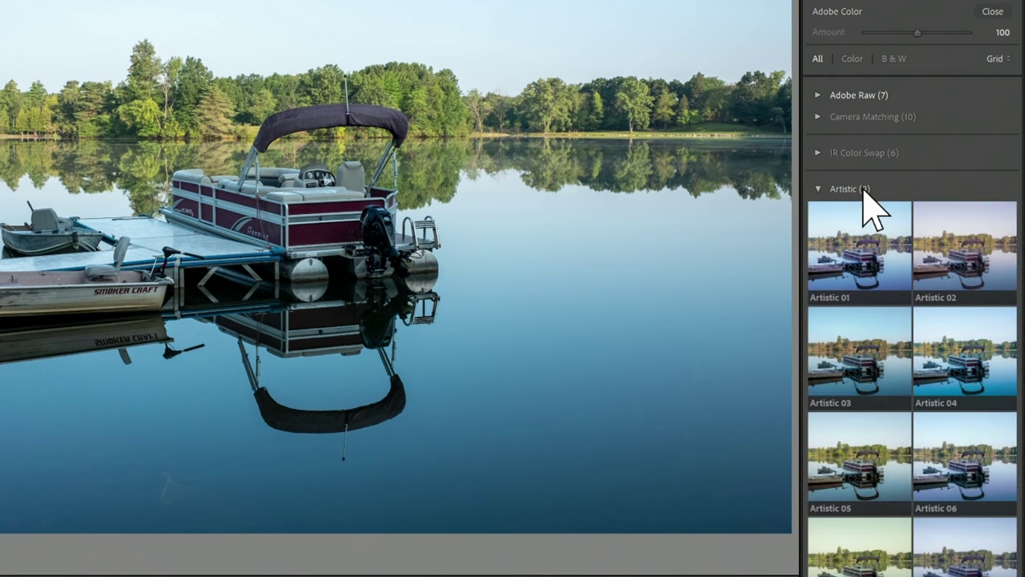
{"action": "scroll", "coordinate": [998, 320], "scroll_direction": "down", "scroll_amount": 2}
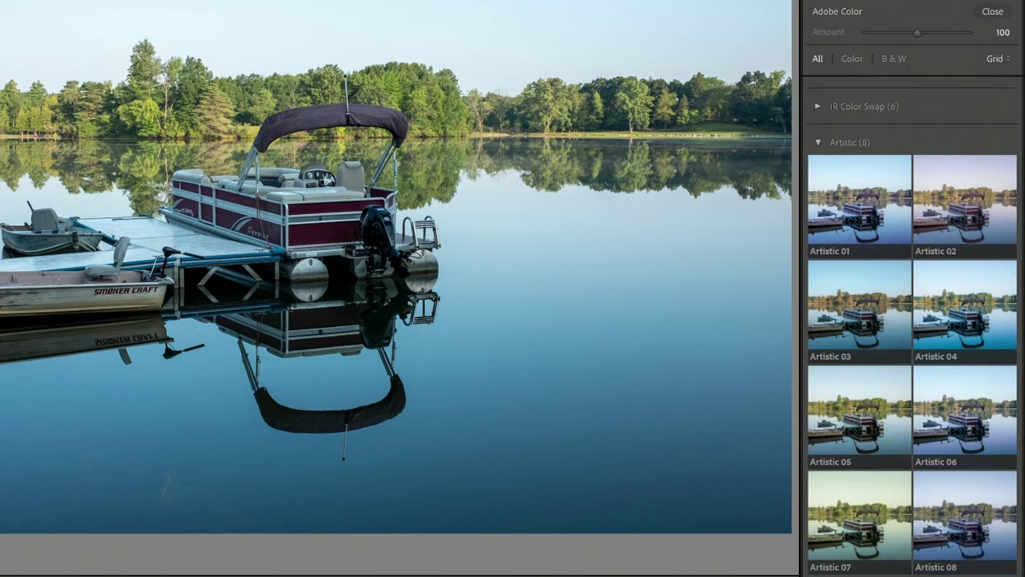
{"action": "left_click", "coordinate": [875, 520]}
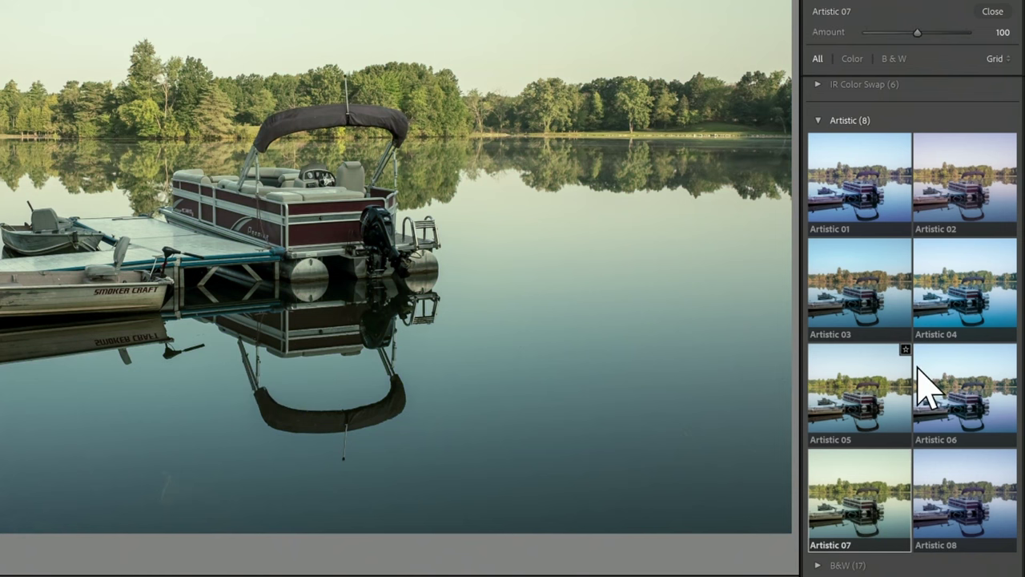
- Close the Profile Browser and sample the blue lake water below the boat as a Point Color
{"action": "left_click", "coordinate": [993, 13]}
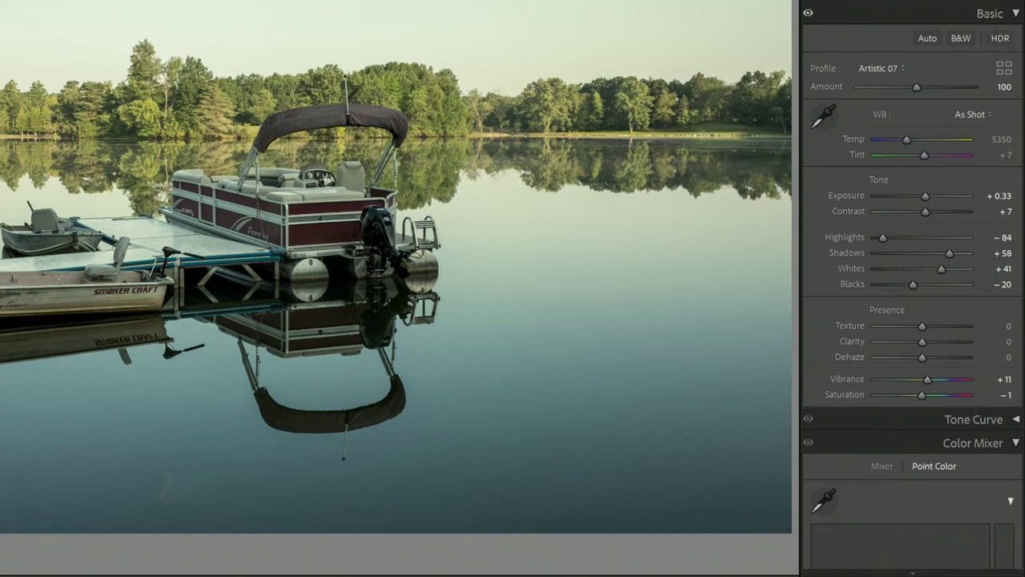
{"action": "scroll", "coordinate": [1013, 188], "scroll_direction": "down", "scroll_amount": 5}
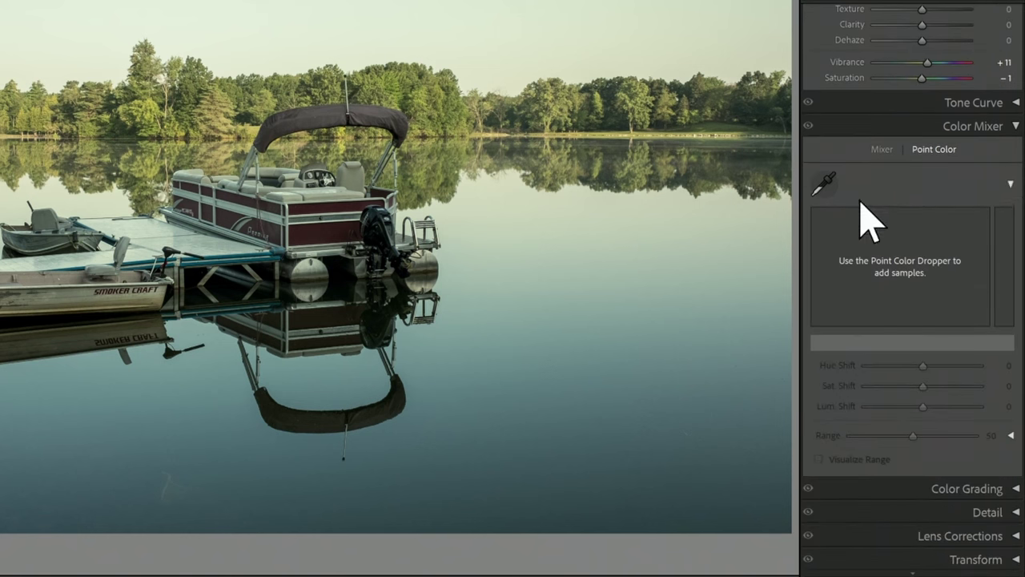
{"action": "left_click", "coordinate": [826, 187]}
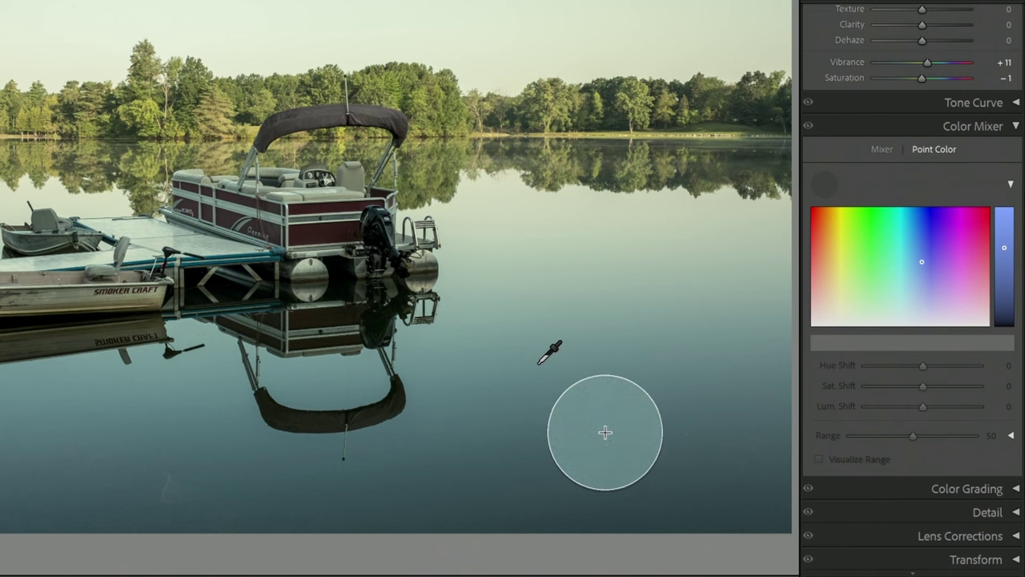
{"action": "left_click_drag", "start_coordinate": [538, 362], "coordinate": [535, 367]}
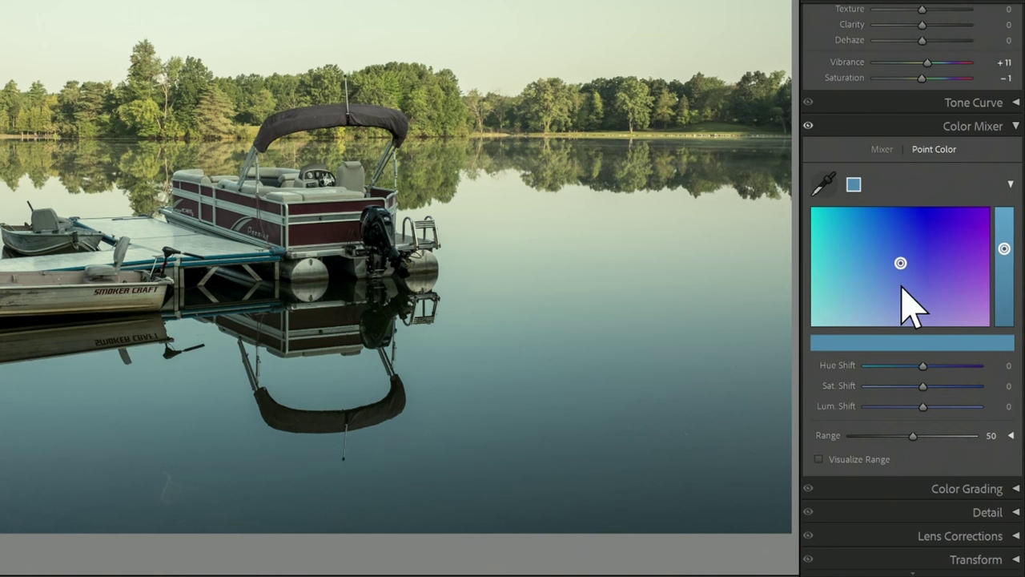
- Set the sampled water colour to Hue −45, Saturation 15 and Luminance 26
{"action": "mouse_move", "coordinate": [901, 263]}
{"action": "left_mouse_down"}
{"action": "mouse_move", "coordinate": [974, 261]}
{"action": "mouse_move", "coordinate": [903, 269]}
{"action": "mouse_move", "coordinate": [847, 229]}
{"action": "mouse_move", "coordinate": [847, 255]}
{"action": "left_mouse_up"}
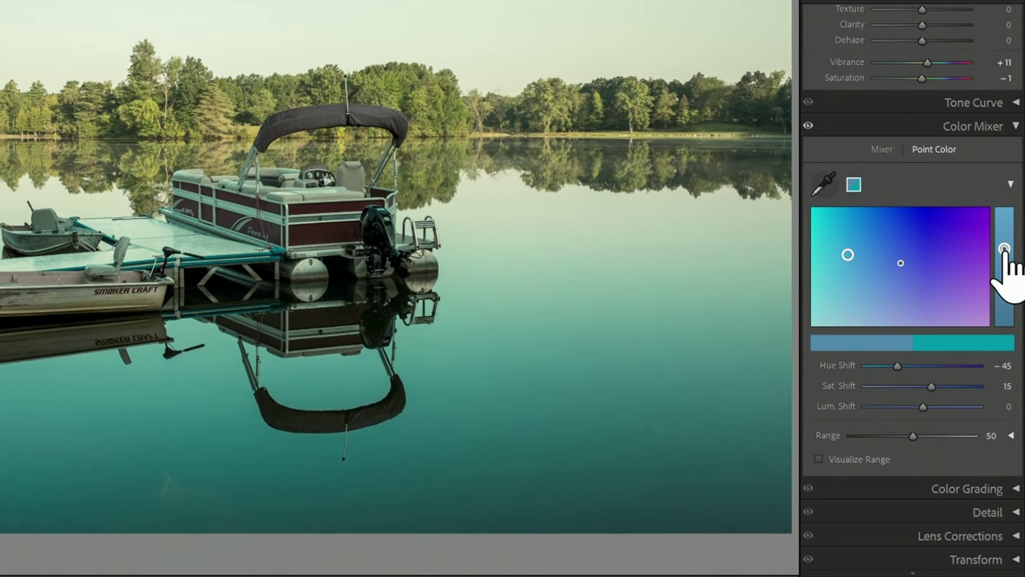
{"action": "left_click_drag", "start_coordinate": [1005, 249], "coordinate": [1006, 241]}
{"action": "mouse_move", "coordinate": [1006, 232]}
{"action": "left_mouse_down"}
{"action": "mouse_move", "coordinate": [1007, 275]}
{"action": "mouse_move", "coordinate": [1008, 242]}
{"action": "left_mouse_up"}
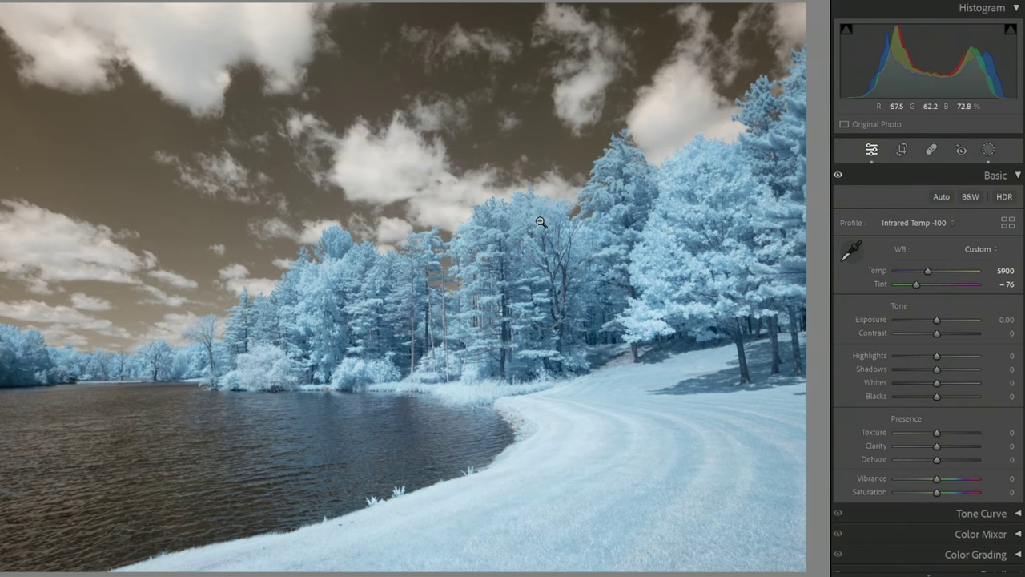
- Apply the X-T20 -100 RB profile from the IR Color Swap group, then close the browser
{"action": "left_click", "coordinate": [1010, 224]}
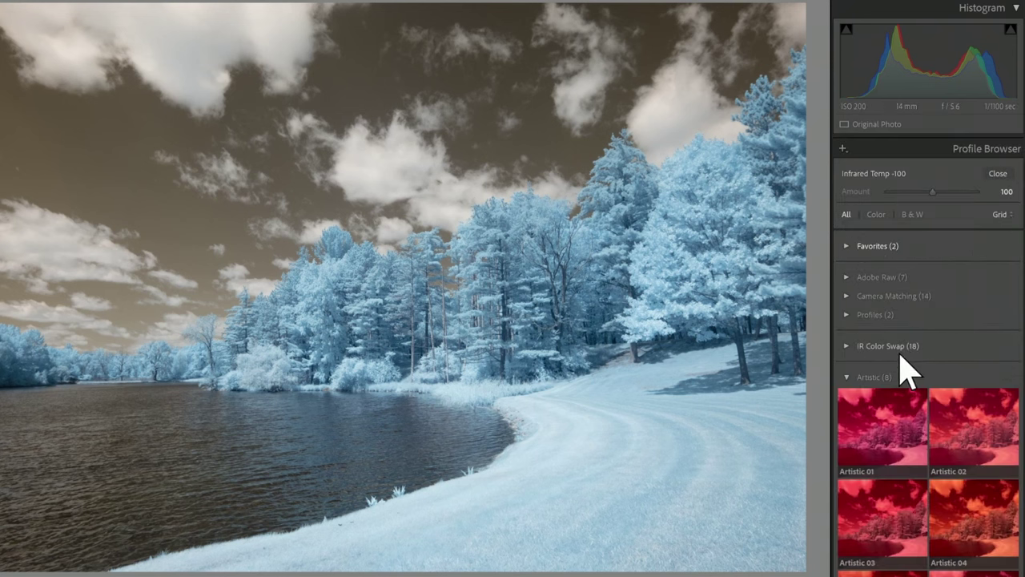
{"action": "left_click", "coordinate": [889, 378]}
{"action": "left_click", "coordinate": [881, 346]}
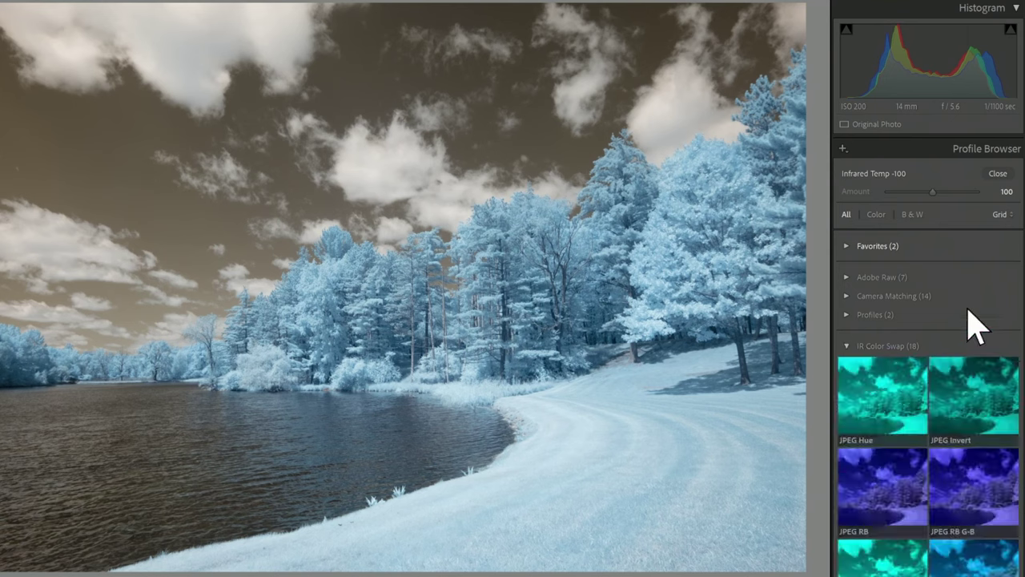
{"action": "left_click_drag", "start_coordinate": [1020, 352], "coordinate": [1018, 492]}
{"action": "left_click", "coordinate": [882, 420]}
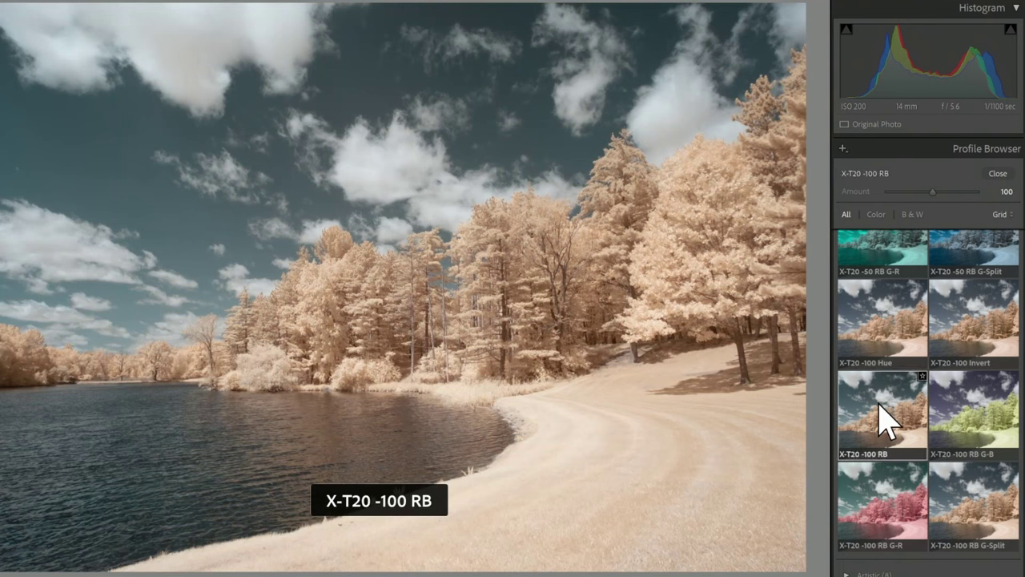
{"action": "left_click", "coordinate": [998, 174]}
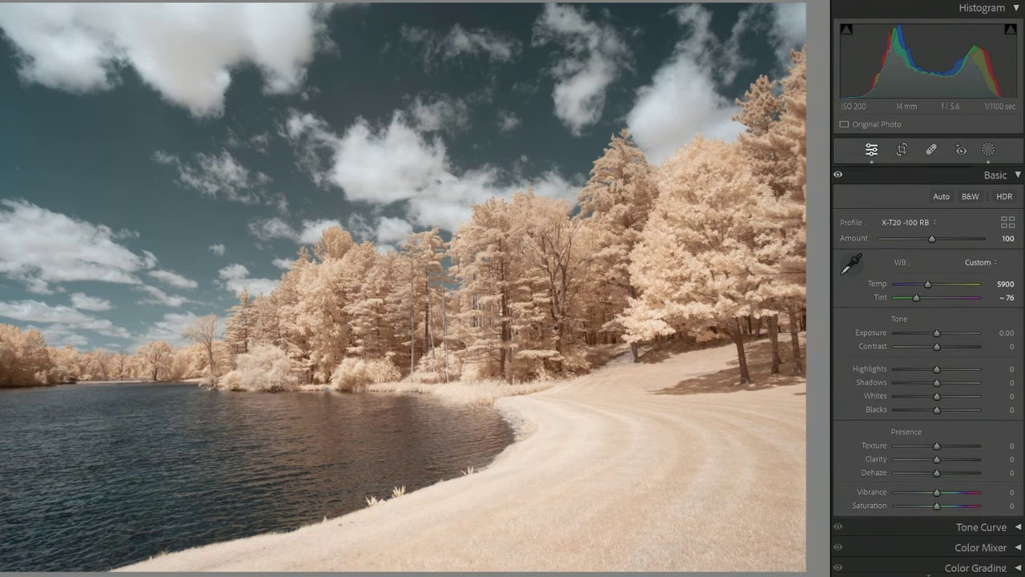
- Sample the tan trees with the Point Color eyedropper in the Color Mixer
{"action": "scroll", "coordinate": [961, 400], "scroll_direction": "down", "scroll_amount": 3}
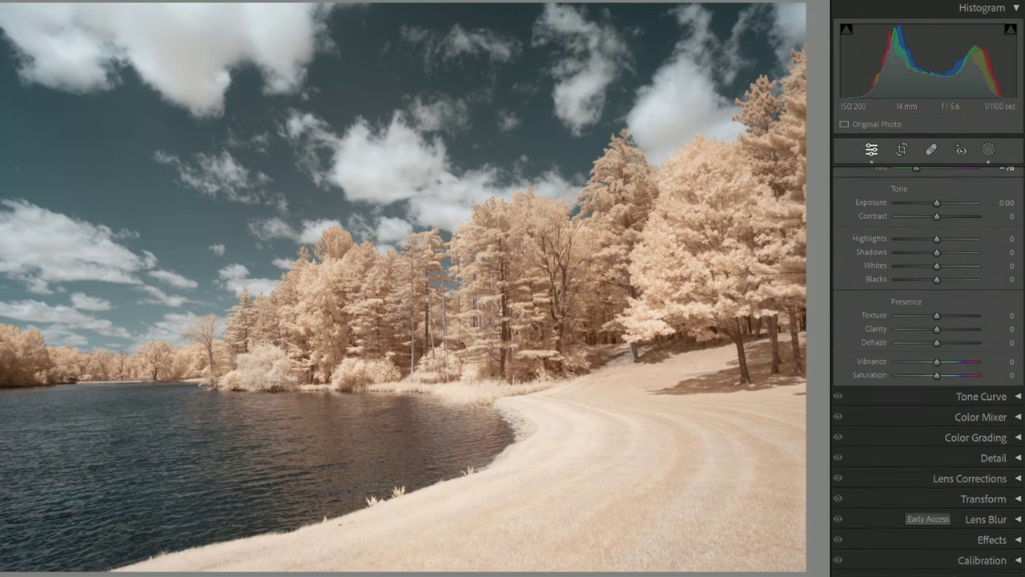
{"action": "left_click", "coordinate": [984, 421]}
{"action": "left_click", "coordinate": [855, 240]}
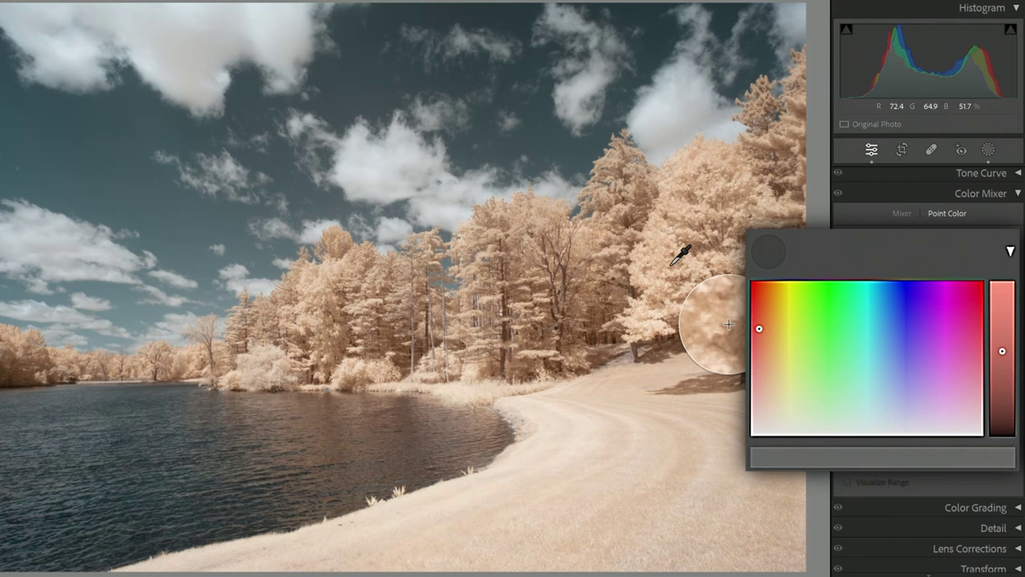
{"action": "left_click", "coordinate": [673, 265]}
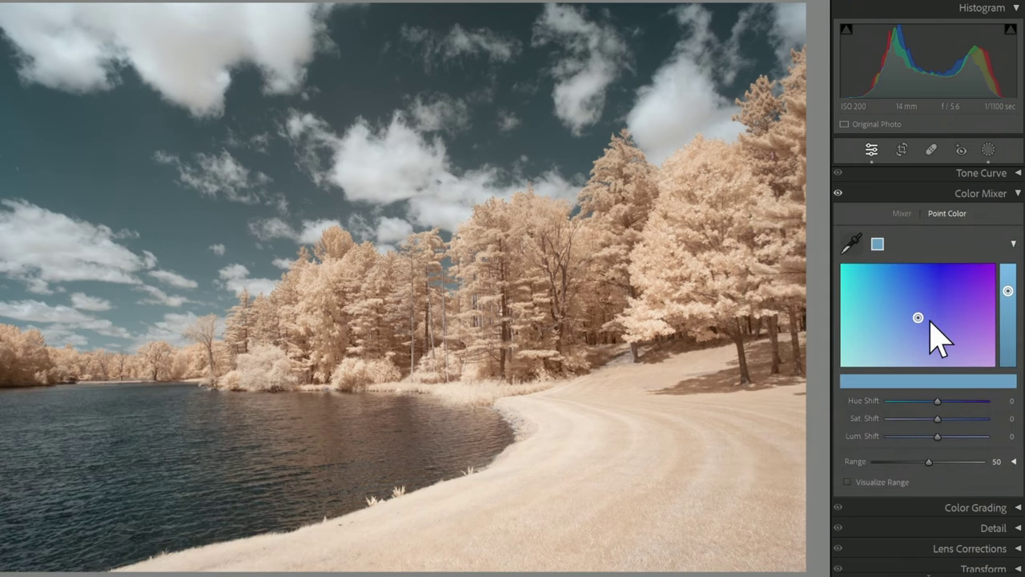
- Shift the foliage point colour to Hue 40 and Saturation 42, making the trees salmon pink
{"action": "left_click_drag", "start_coordinate": [918, 319], "coordinate": [1009, 299]}
- Sample the teal sky as a second point colour and set Hue −21, Saturation 36, Luminance 24
{"action": "left_click", "coordinate": [861, 250]}
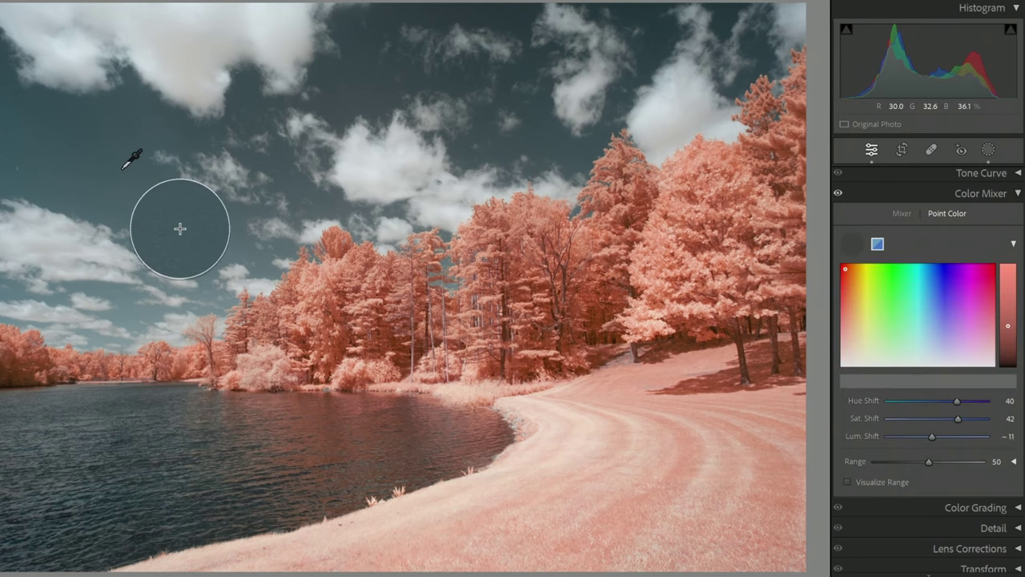
{"action": "left_click", "coordinate": [122, 169]}
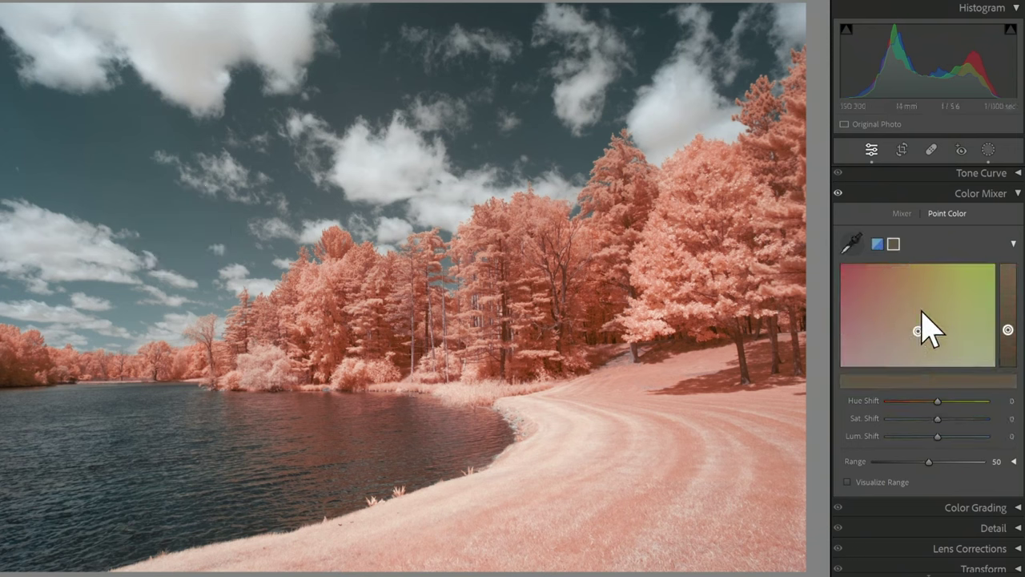
{"action": "left_click_drag", "start_coordinate": [918, 332], "coordinate": [942, 306]}
{"action": "left_click_drag", "start_coordinate": [1008, 330], "coordinate": [1008, 314]}
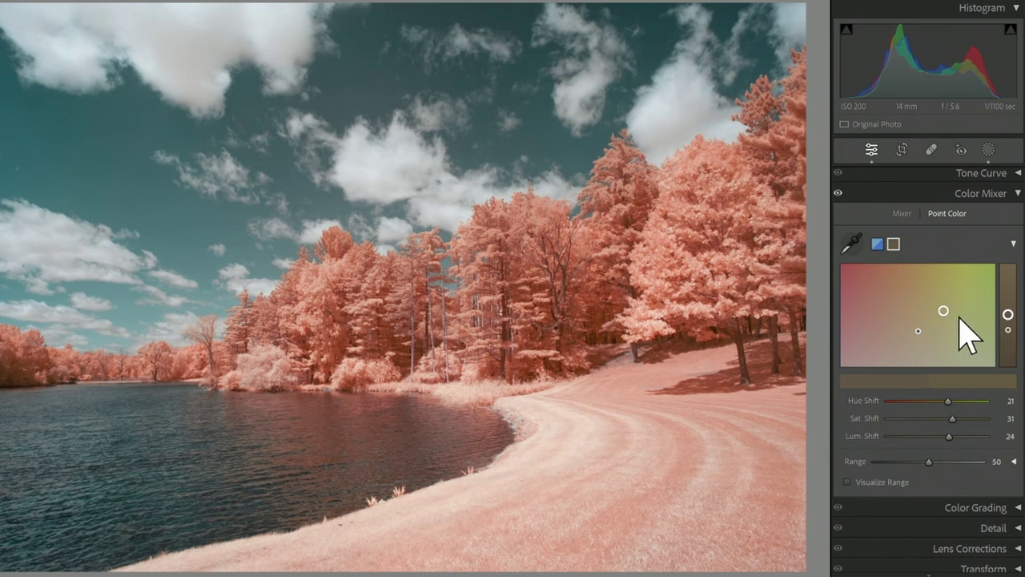
{"action": "left_click_drag", "start_coordinate": [946, 313], "coordinate": [893, 308]}
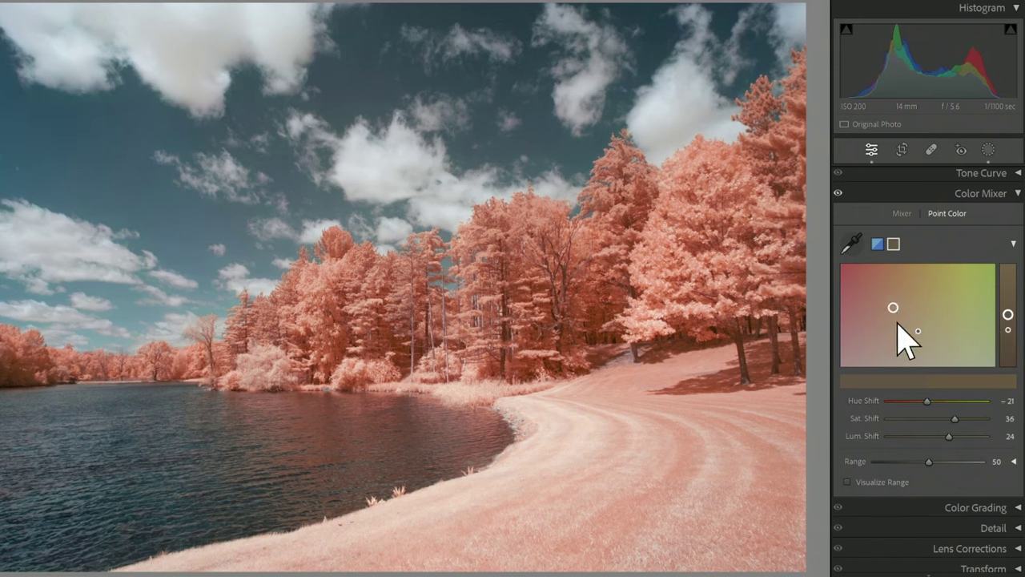